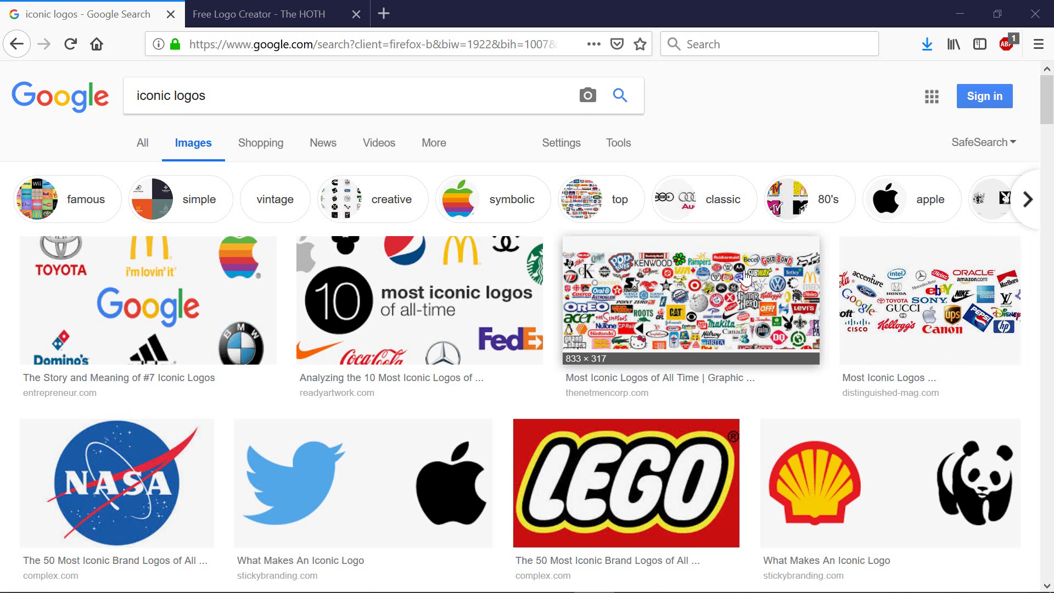
# Step: Scroll through the 'iconic logos' image results in Google Images
pyautogui.scroll(-5, 746, 274)
pyautogui.scroll(-2, 746, 277)
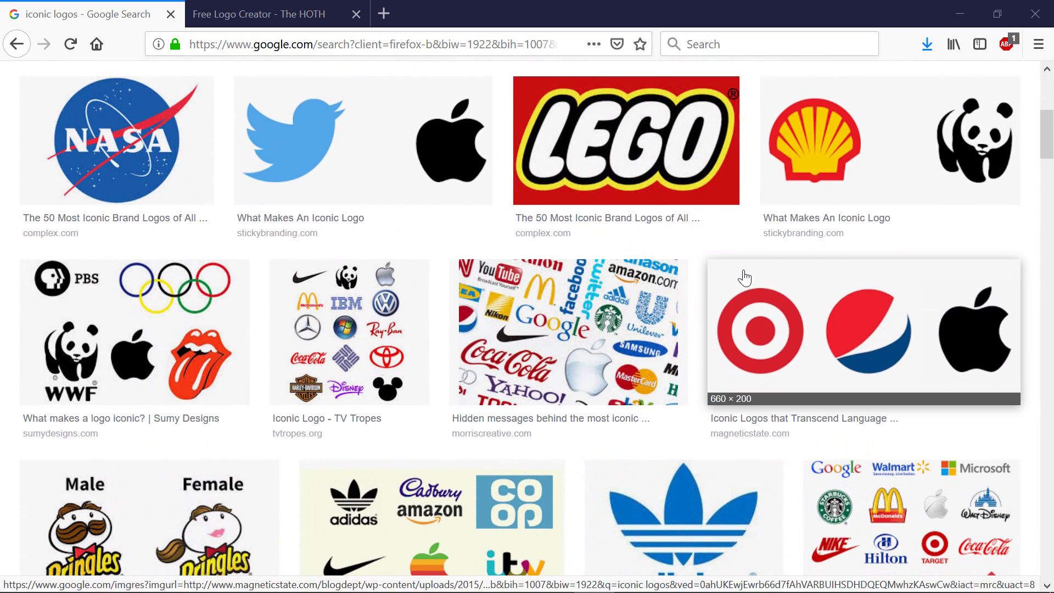
pyautogui.scroll(-2, 690, 274)
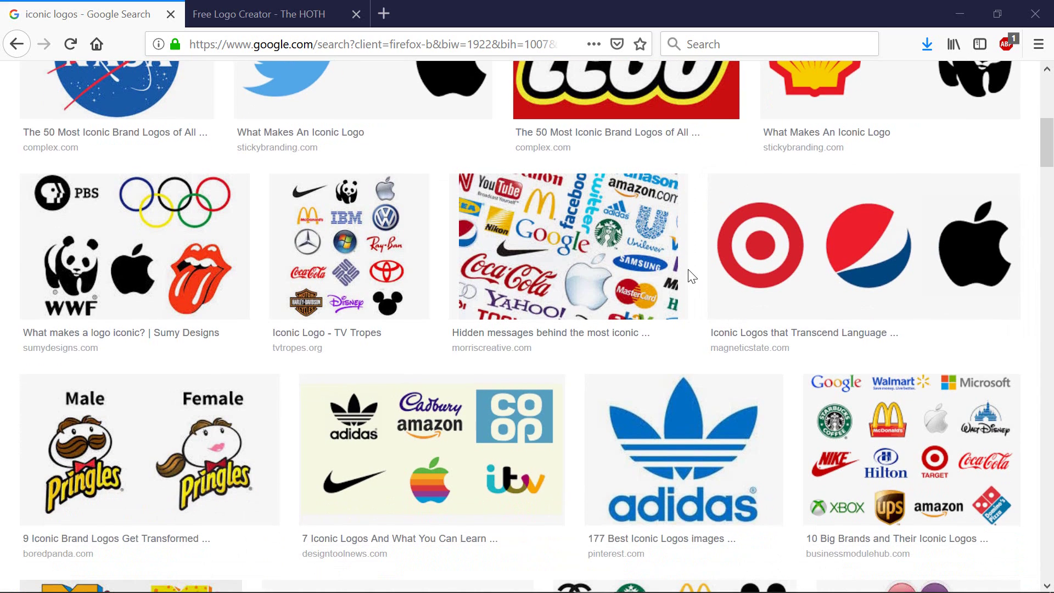
pyautogui.scroll(-8, 689, 277)
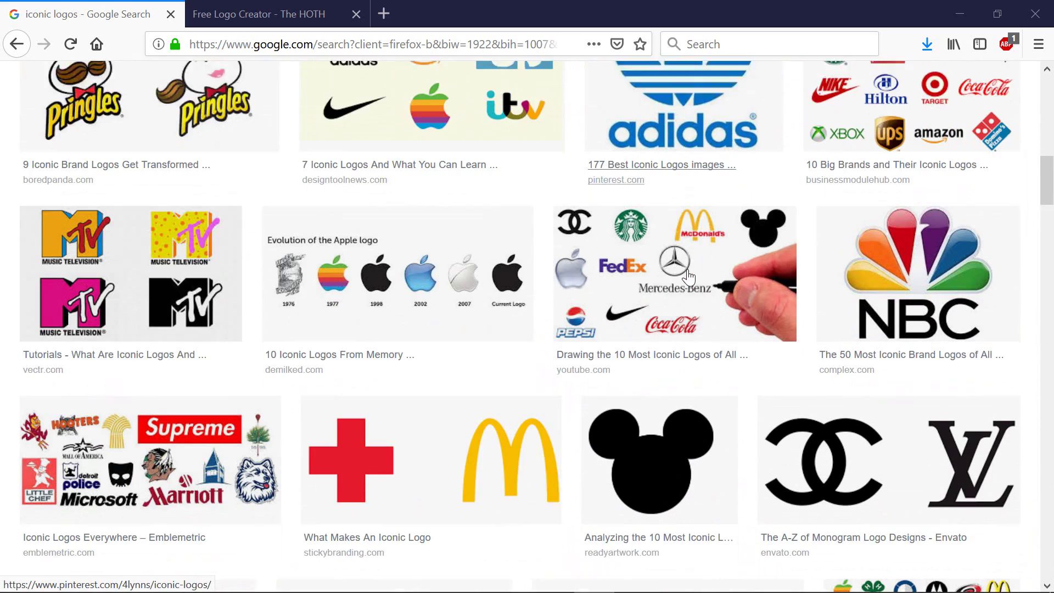
pyautogui.scroll(-4, 687, 277)
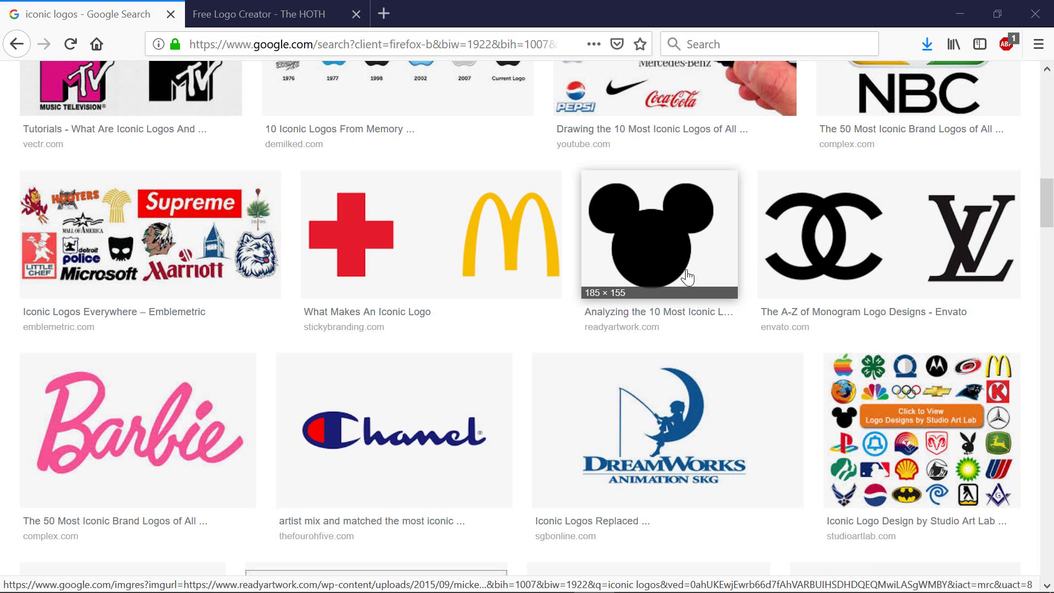
pyautogui.scroll(-3, 668, 275)
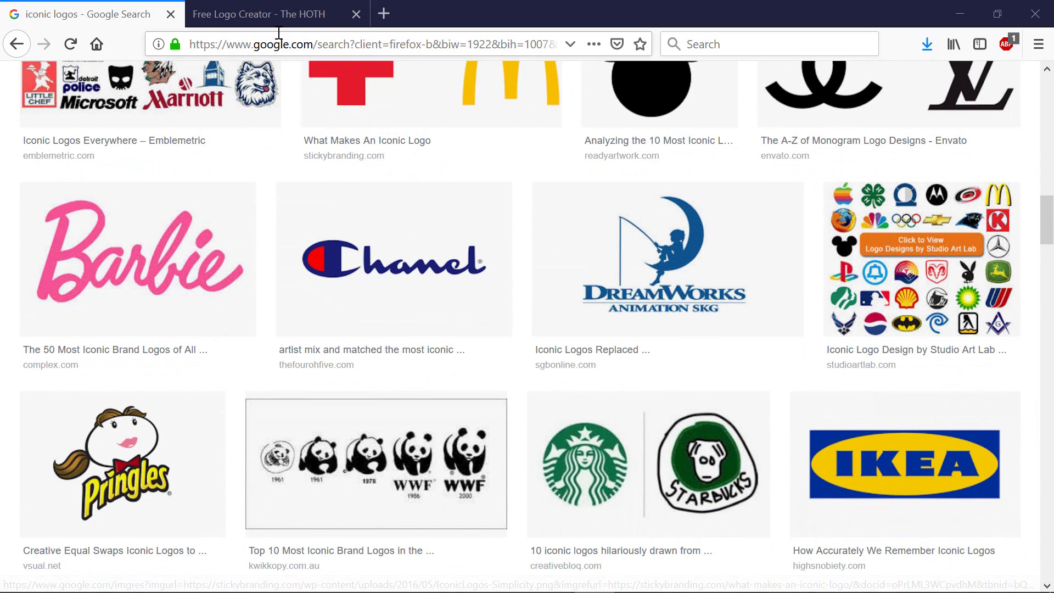
pyautogui.click(170, 15)
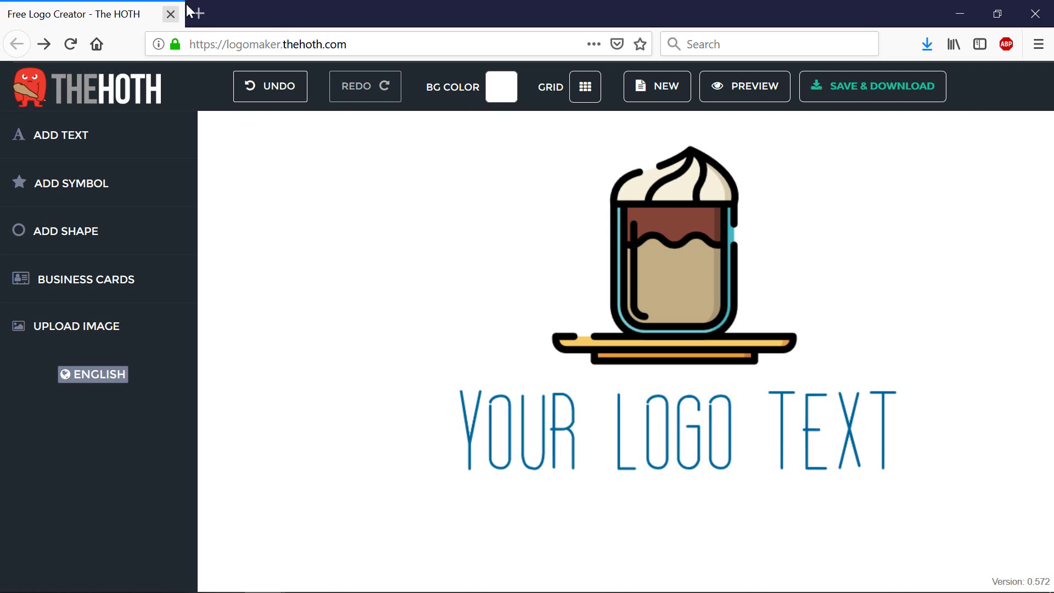
pyautogui.click(363, 49)
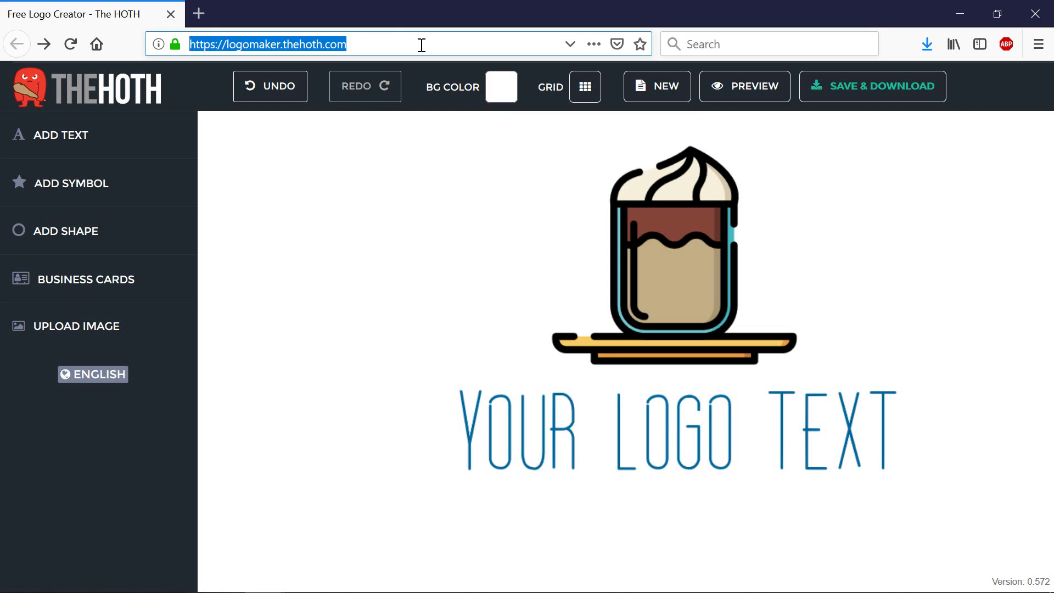
# Step: Open the symbol library and browse the Automotive and Bar And Pub icons
pyautogui.click(91, 198)
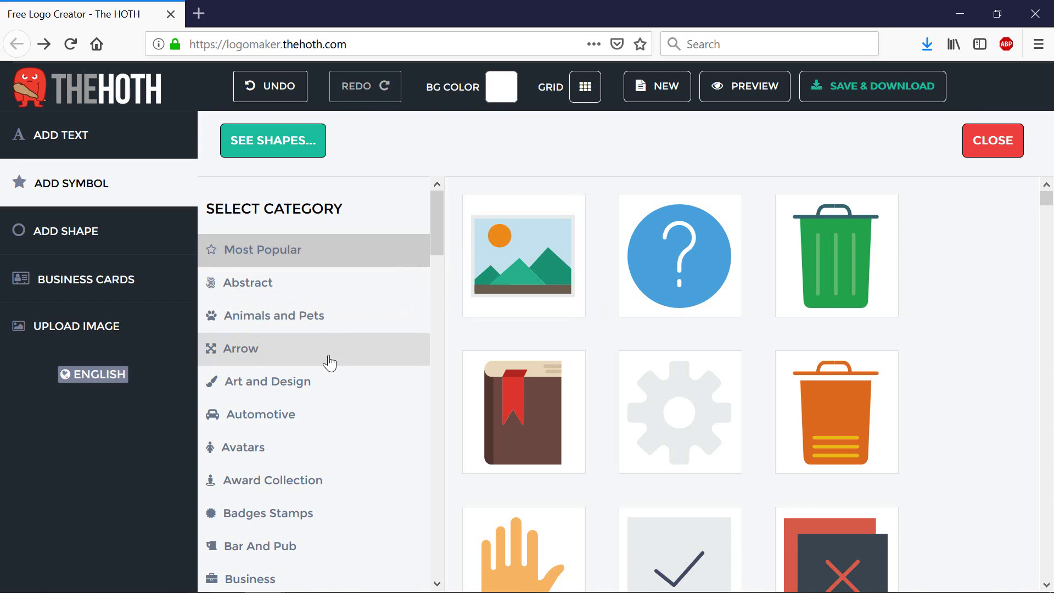
pyautogui.click(300, 420)
pyautogui.scroll(-10, 667, 326)
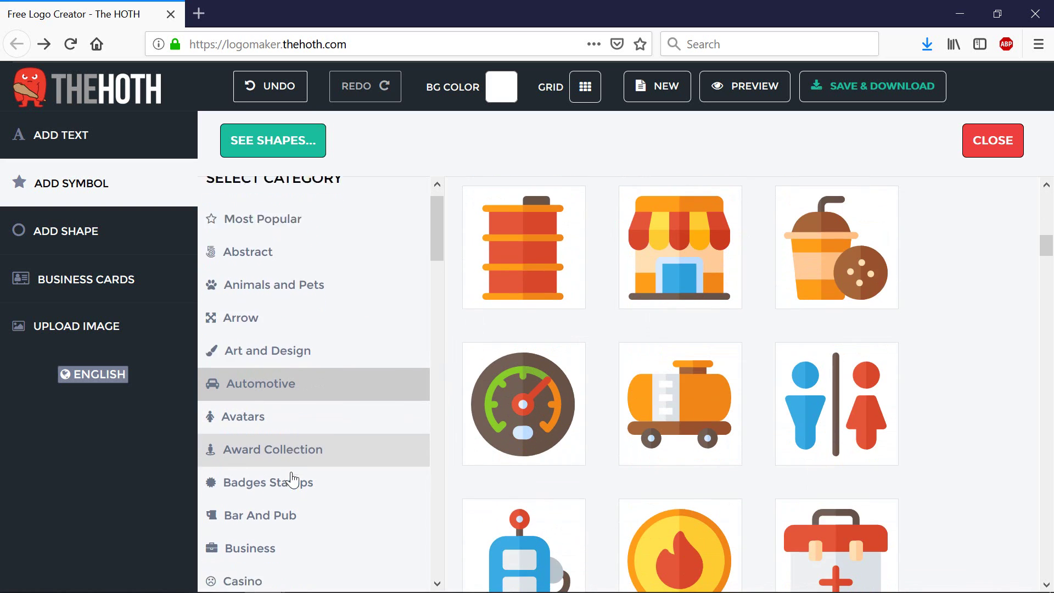
pyautogui.scroll(-3, 307, 466)
pyautogui.click(298, 424)
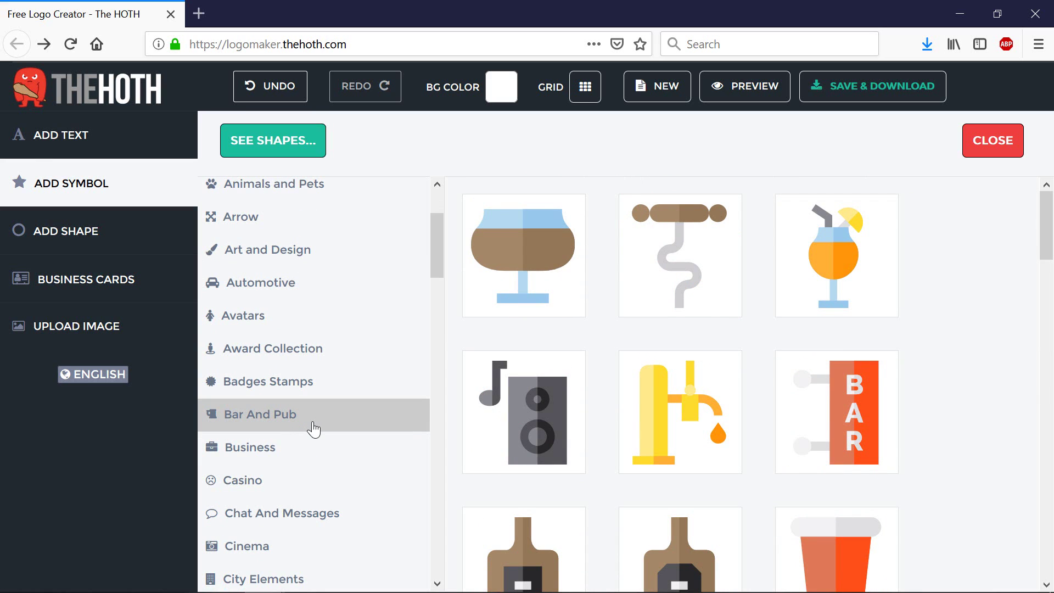
pyautogui.scroll(-8, 317, 431)
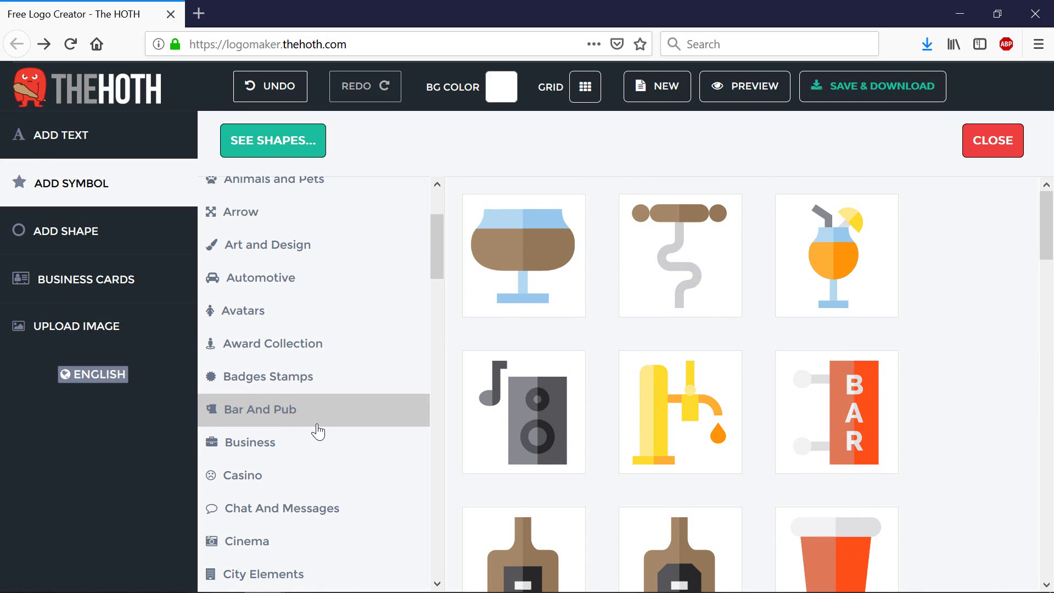
pyautogui.scroll(-1, 317, 431)
pyautogui.scroll(-1, 318, 431)
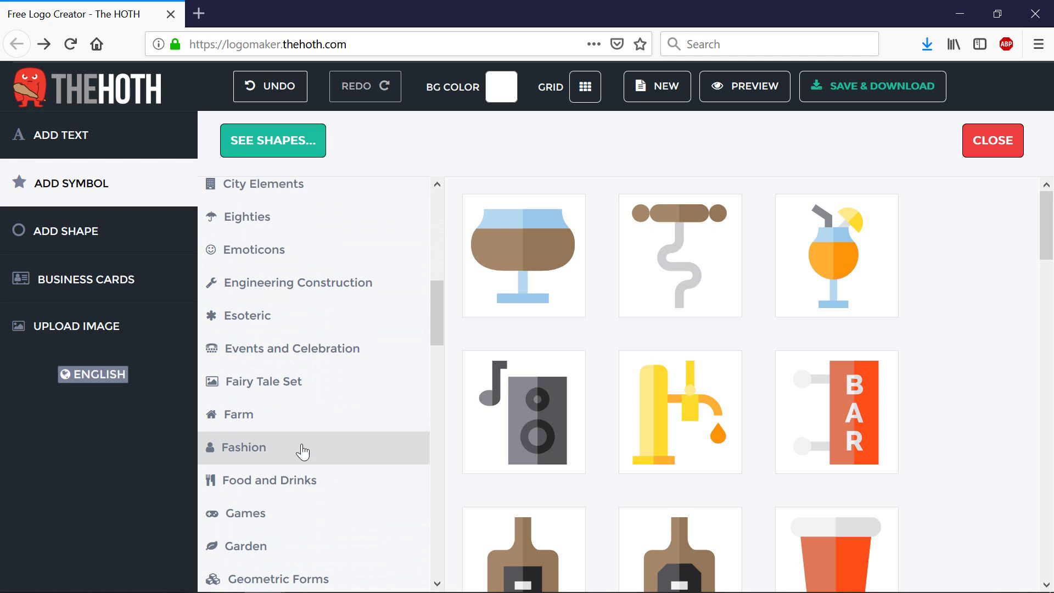
# Step: Browse the Fashion symbols, then move on to the Garden category icons
pyautogui.click(313, 449)
pyautogui.scroll(-6, 907, 402)
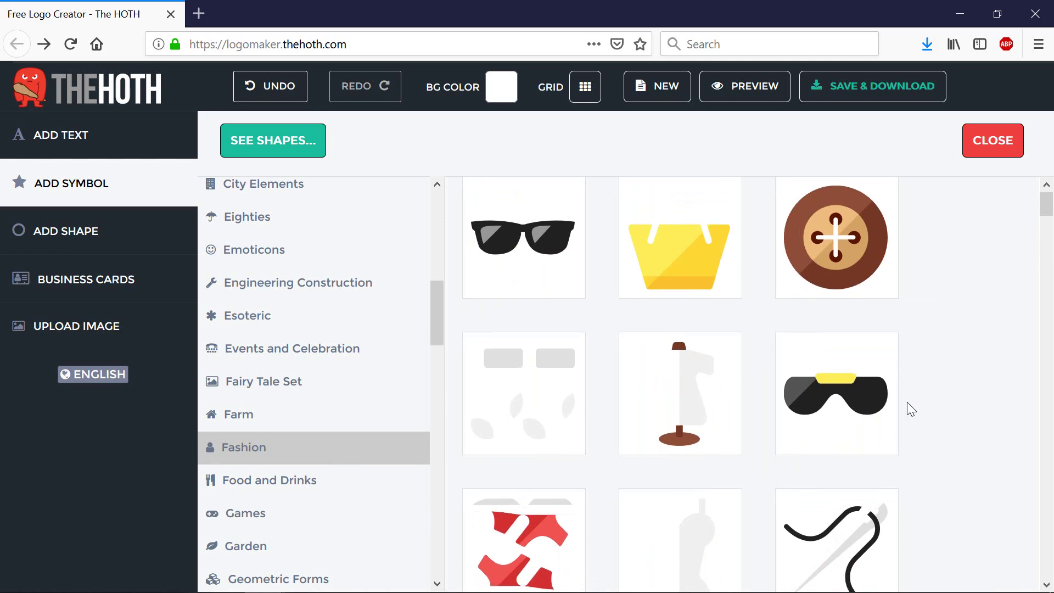
pyautogui.scroll(-5, 681, 334)
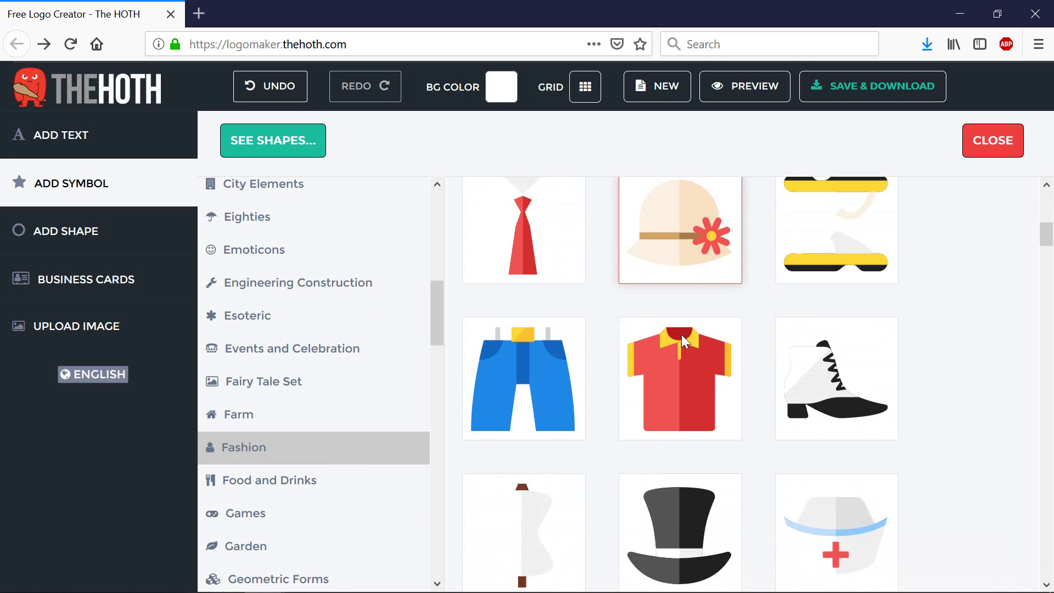
pyautogui.scroll(-10, 680, 334)
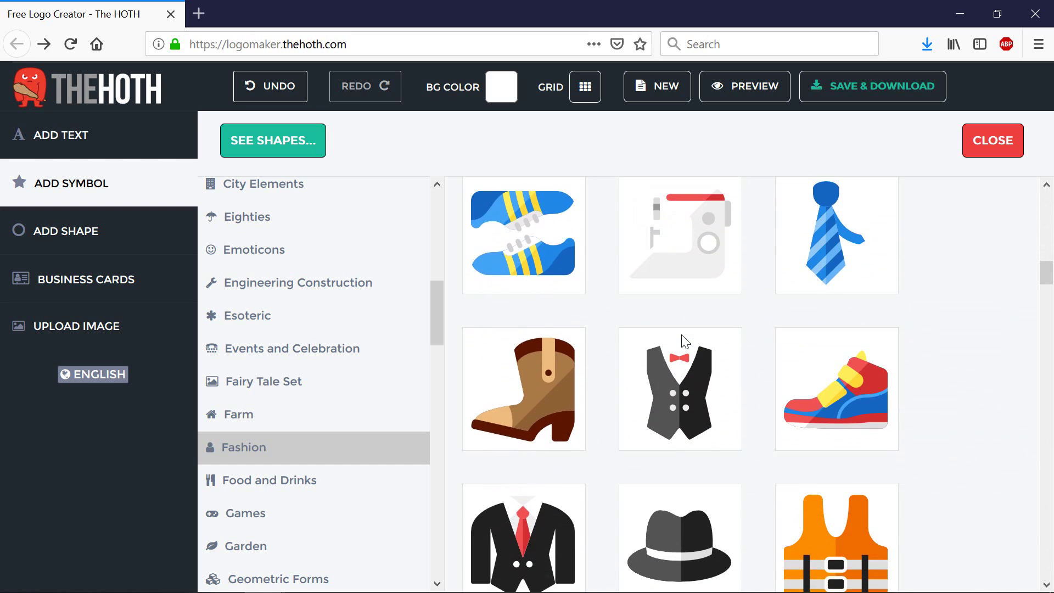
pyautogui.scroll(-7, 681, 334)
pyautogui.scroll(-3, 283, 388)
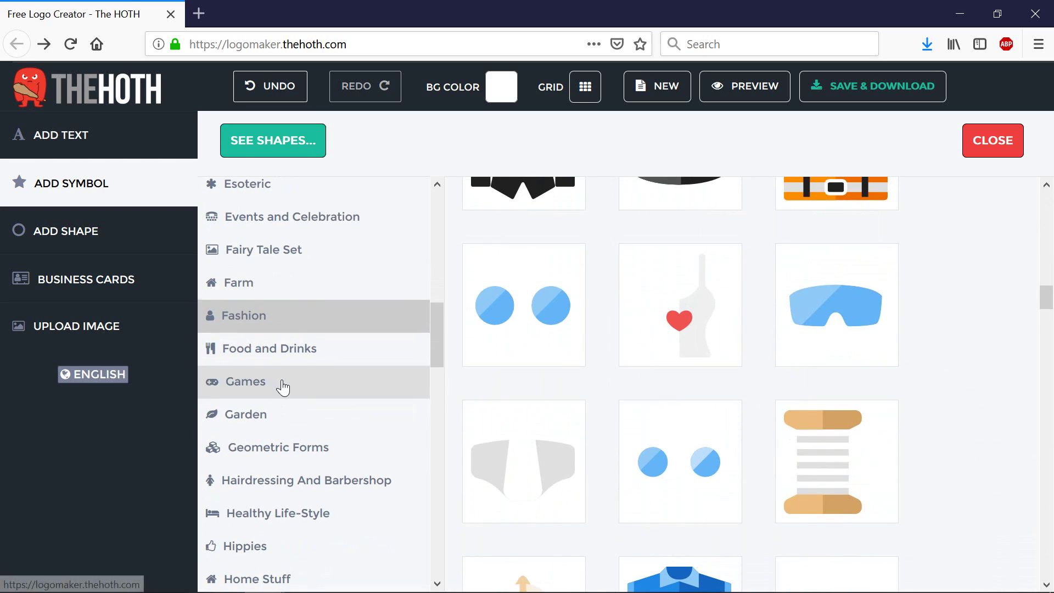
pyautogui.click(250, 415)
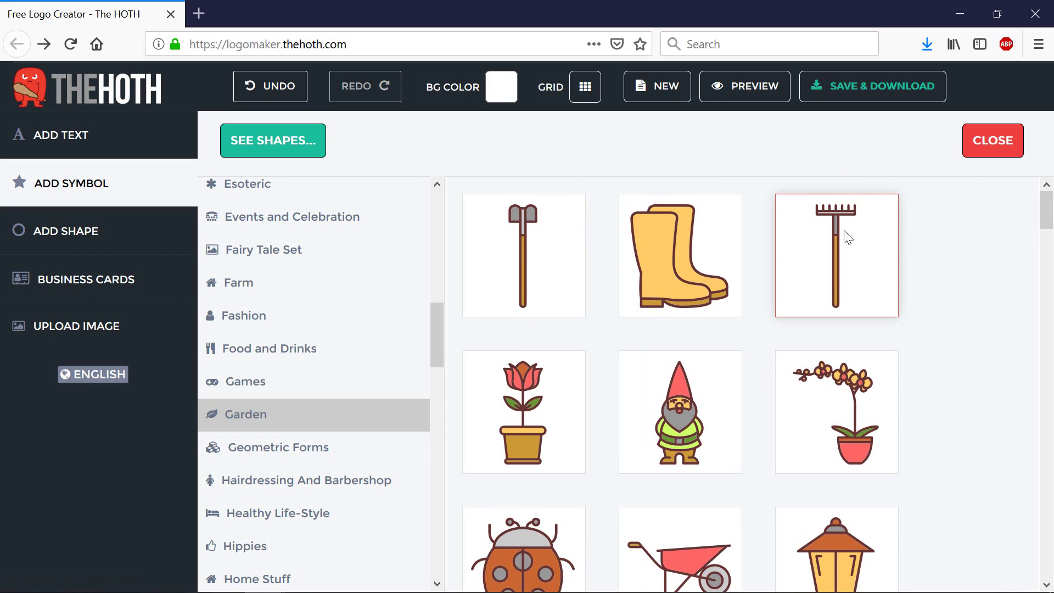
pyautogui.scroll(-8, 619, 376)
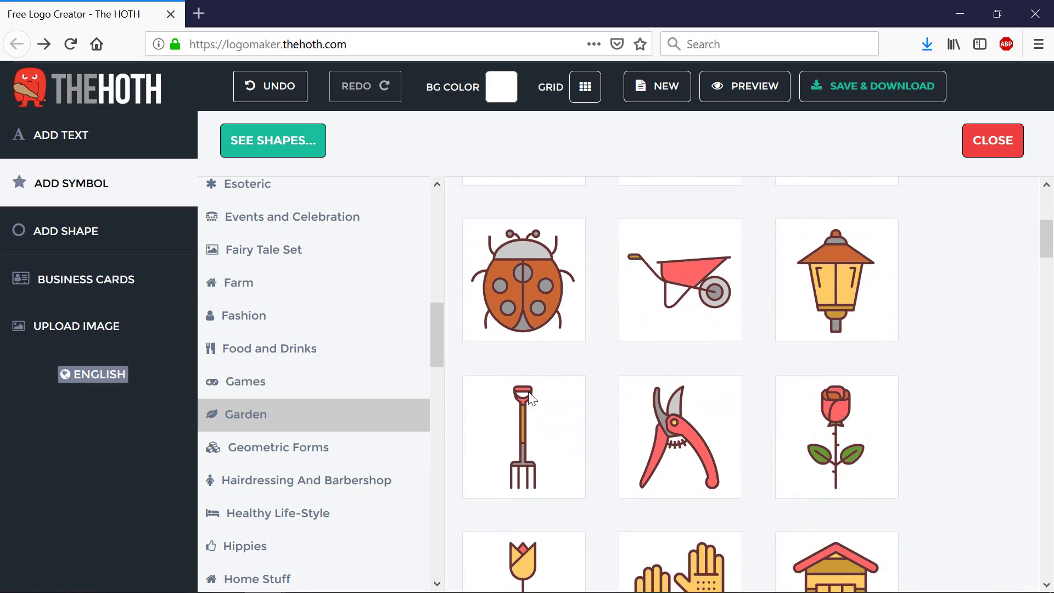
# Step: Add the garden shed symbol and delete the default cup icon and YOUR LOGO TEXT placeholder
pyautogui.click(846, 492)
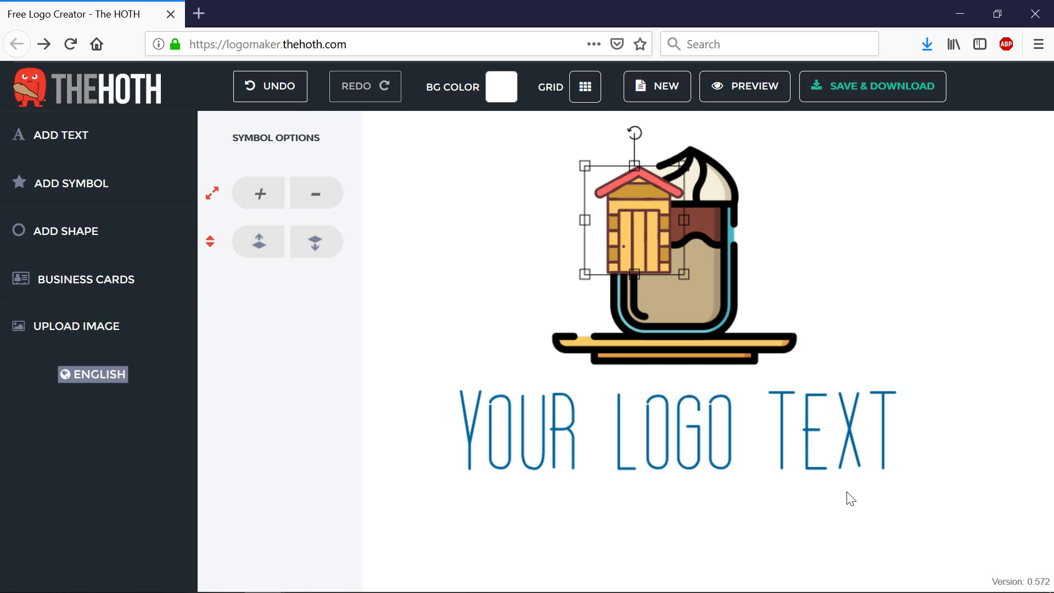
pyautogui.moveTo(629, 250); pyautogui.dragTo(467, 286)
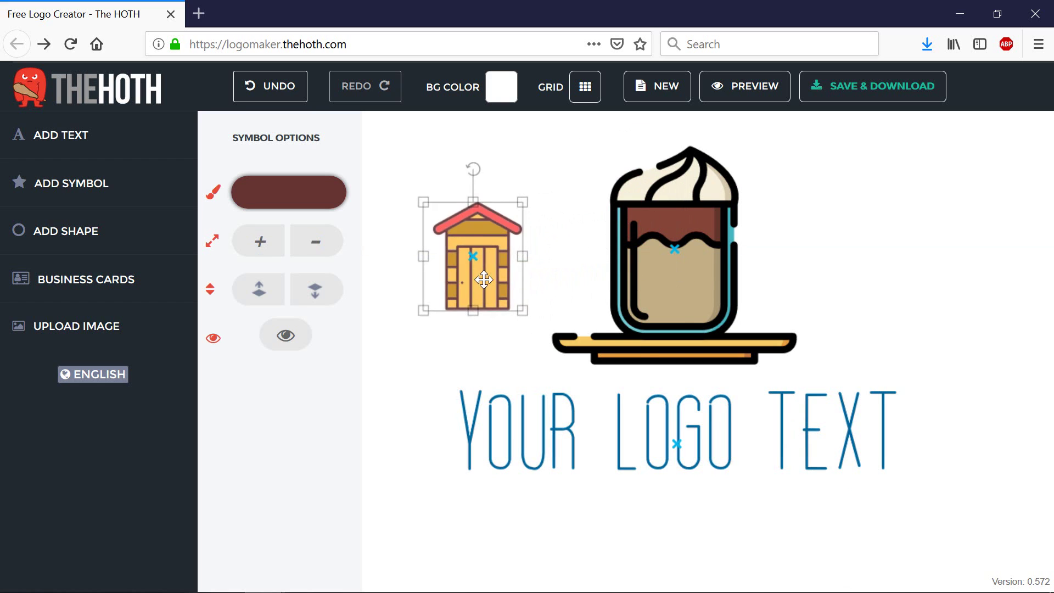
pyautogui.click(685, 279)
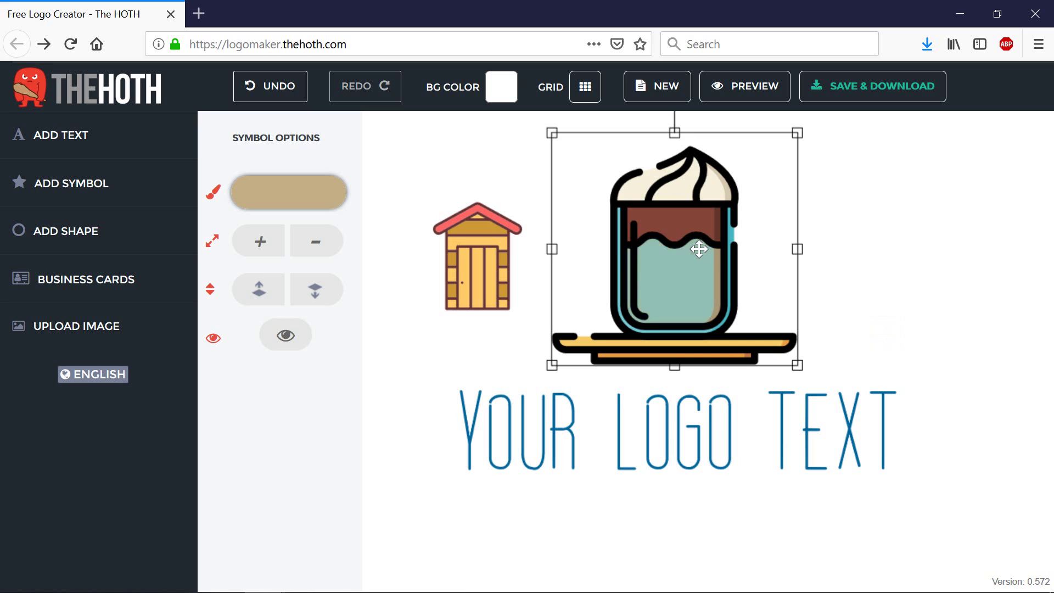
pyautogui.press('Delete')
pyautogui.click(551, 431)
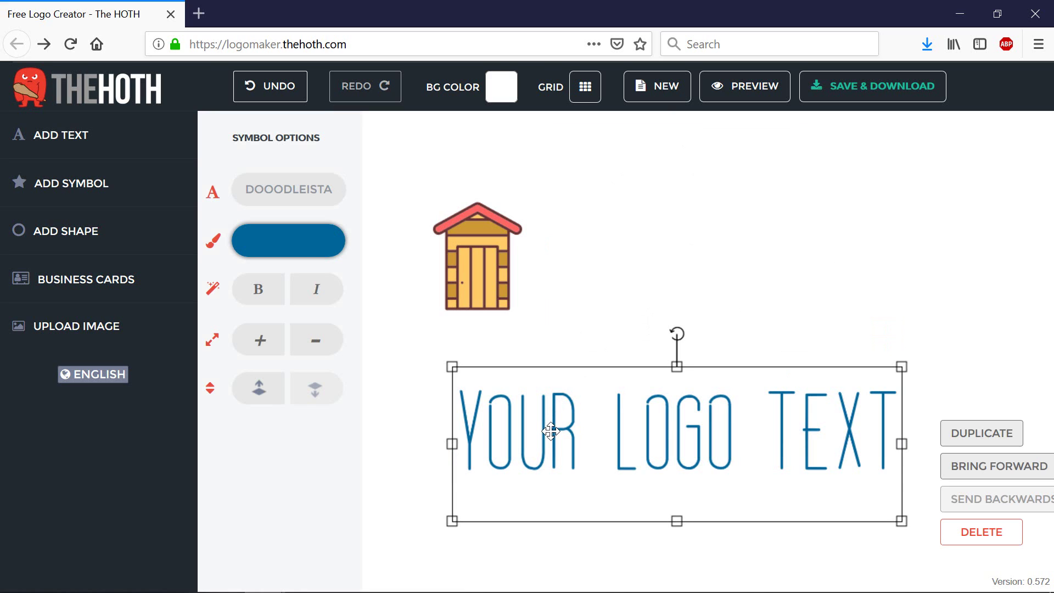
pyautogui.press('Delete')
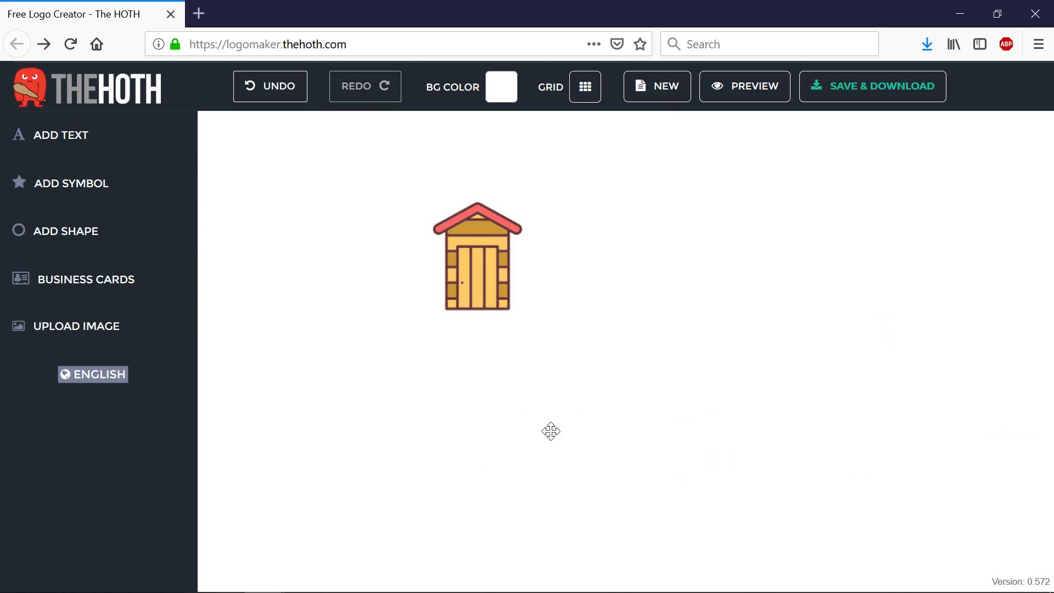
pyautogui.click(485, 289)
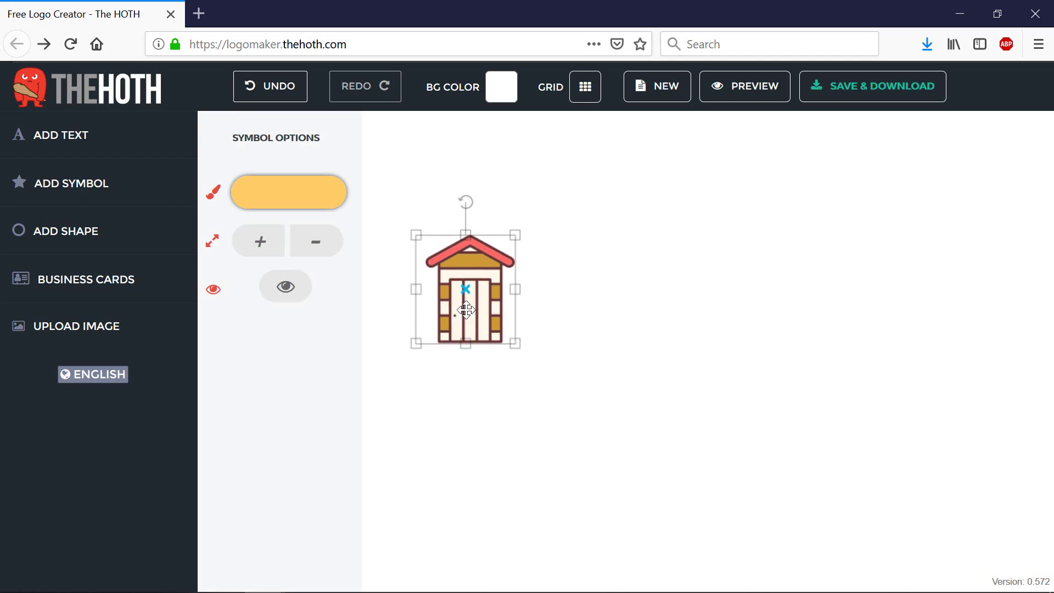
# Step: Add the price-tag symbol from the Shopping category of the symbol library
pyautogui.click(146, 191)
pyautogui.scroll(-15, 297, 395)
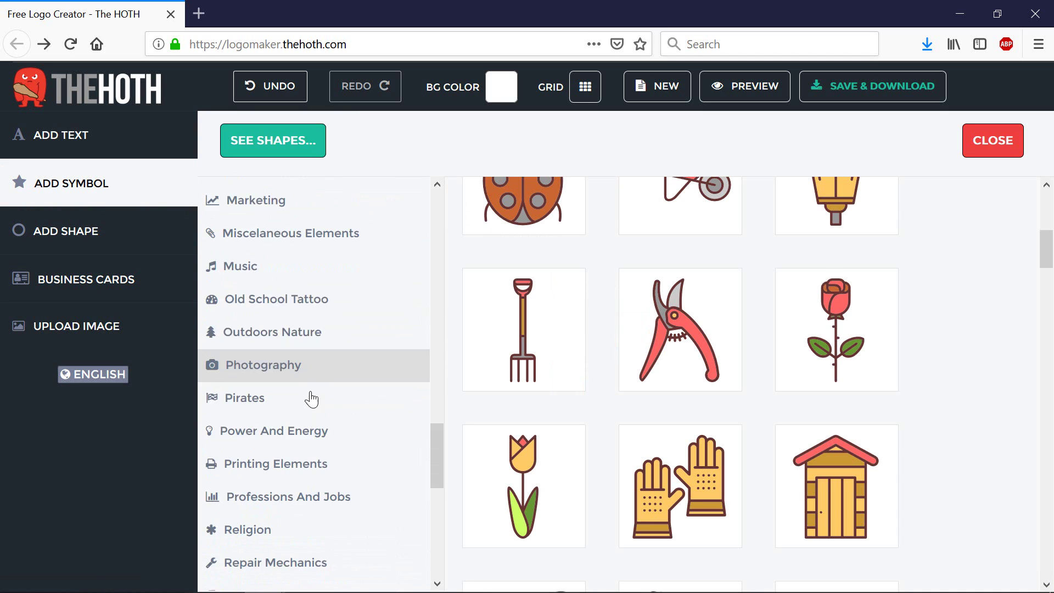
pyautogui.scroll(-5, 316, 409)
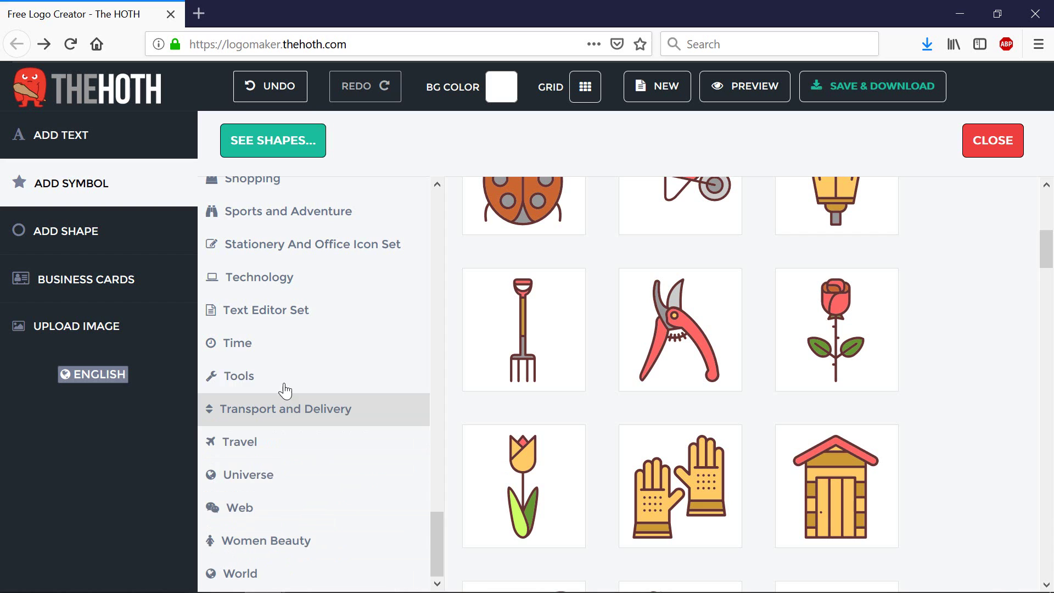
pyautogui.scroll(2, 284, 387)
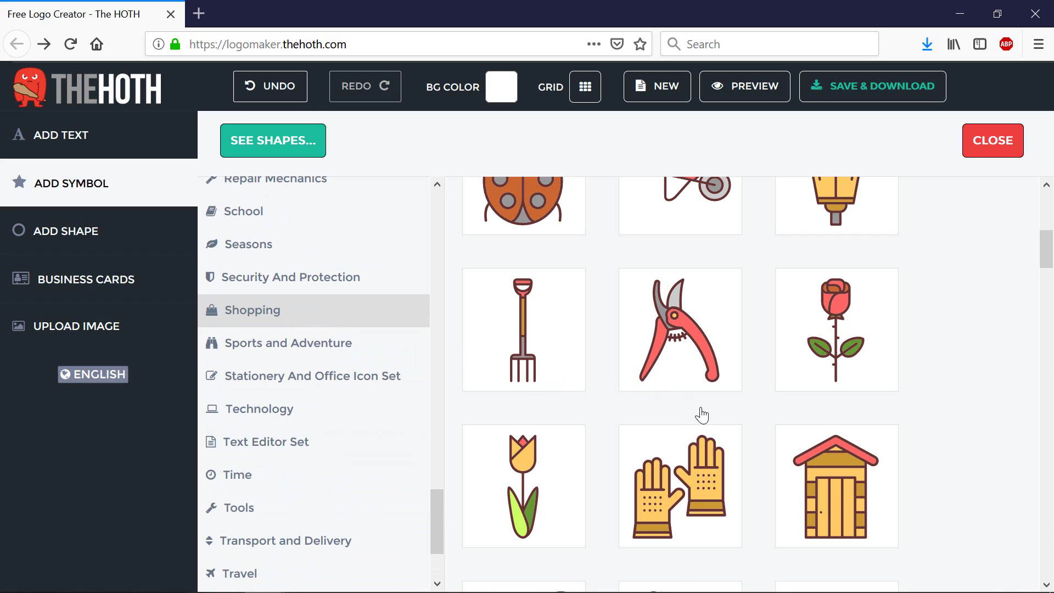
pyautogui.scroll(5, 724, 417)
pyautogui.scroll(-3, 796, 423)
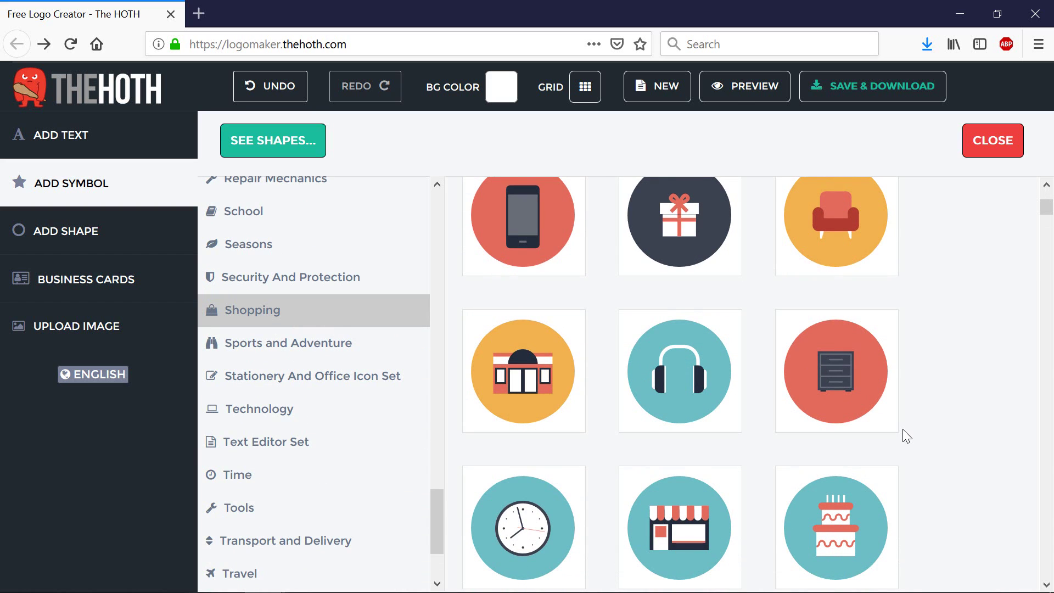
pyautogui.scroll(-5, 902, 429)
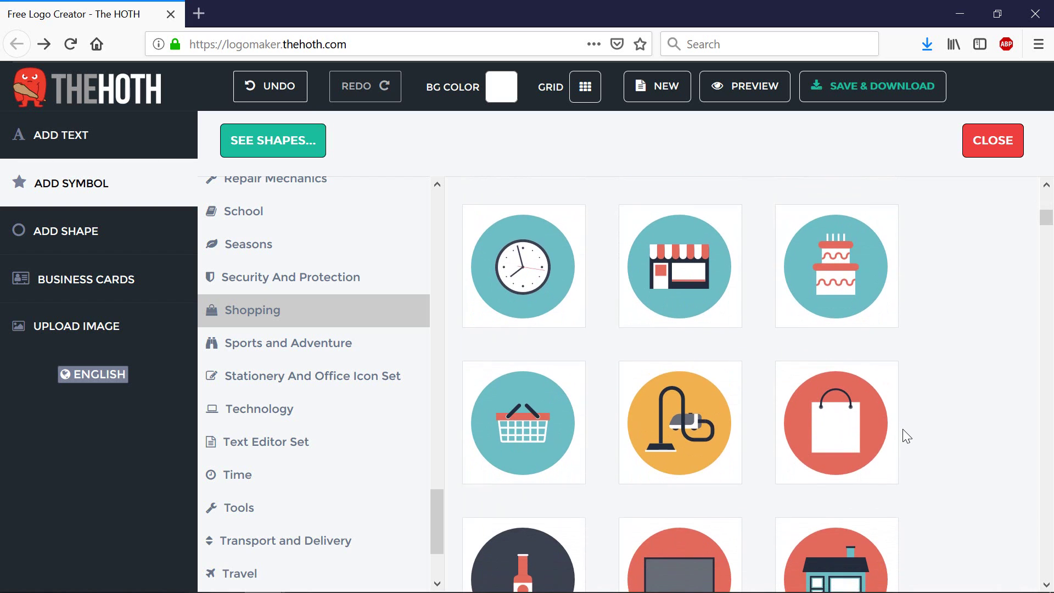
pyautogui.scroll(4, 902, 429)
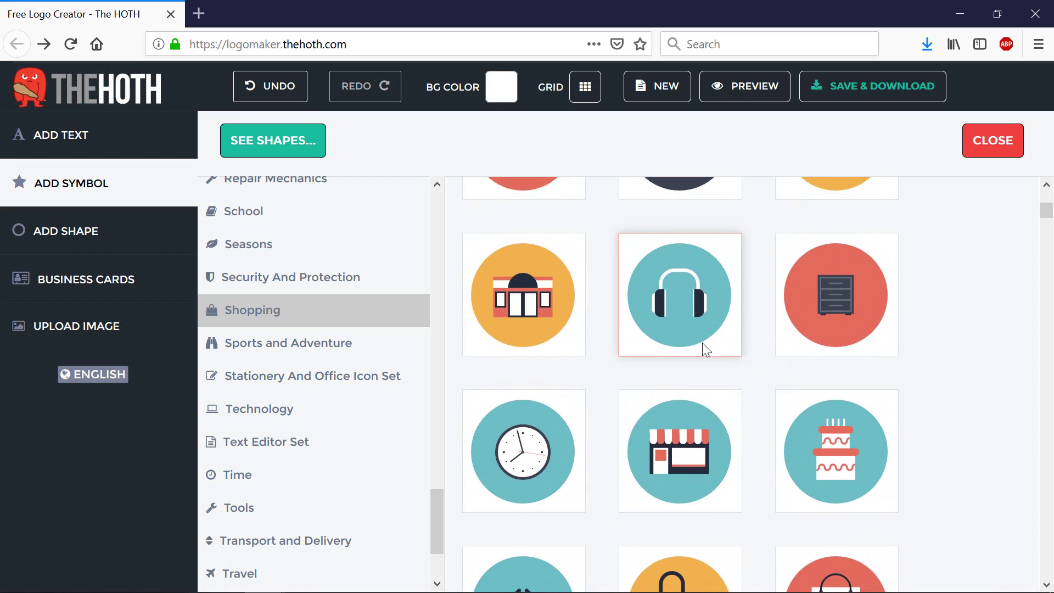
pyautogui.scroll(-6, 703, 343)
pyautogui.scroll(-7, 702, 342)
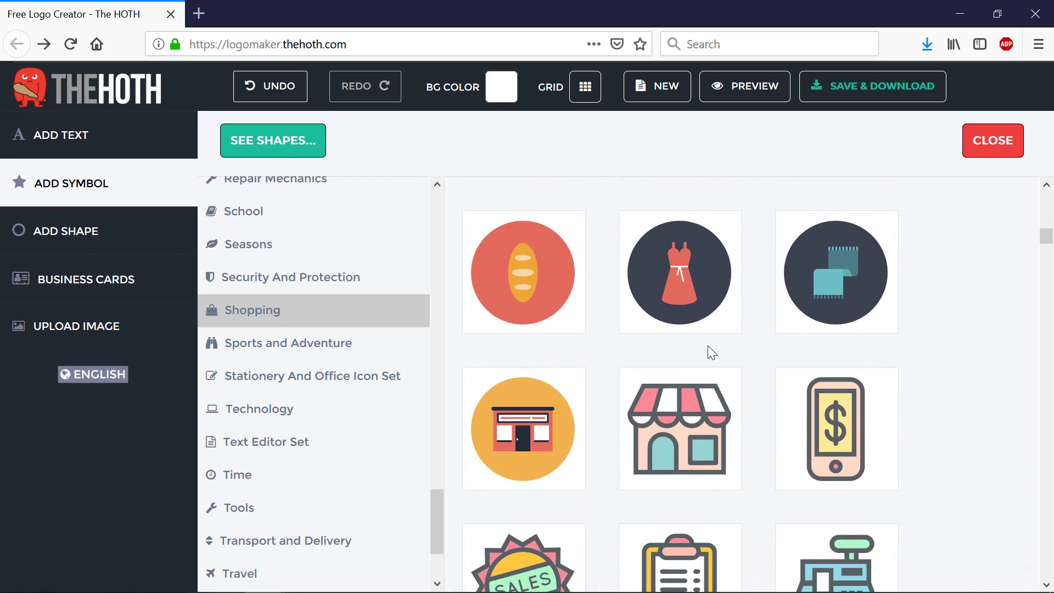
pyautogui.scroll(-4, 745, 355)
pyautogui.scroll(-3, 740, 362)
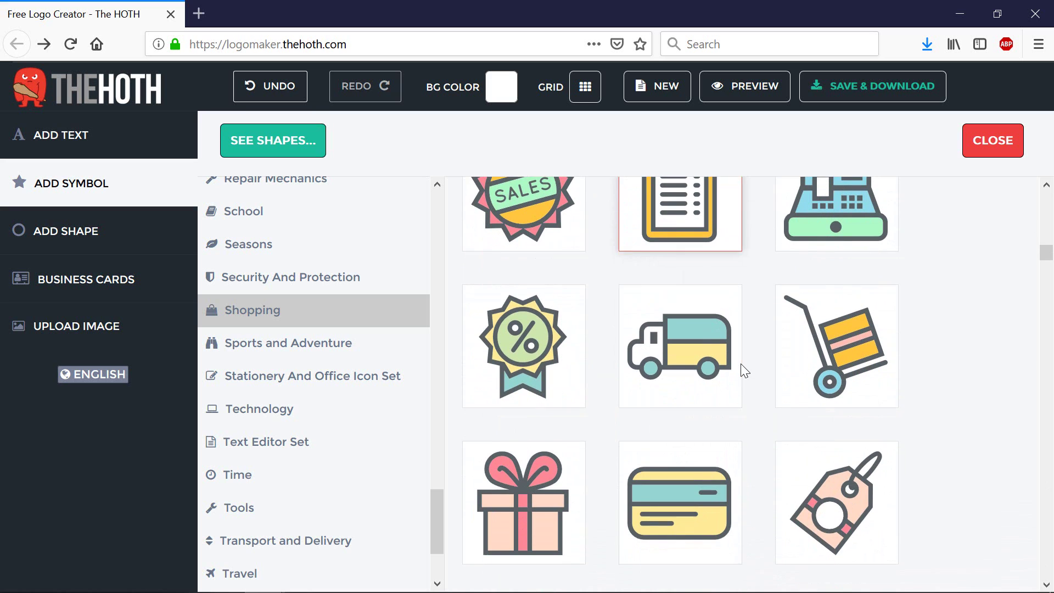
pyautogui.click(825, 456)
# Step: Position the price tag overlapping the shed's lower left, shifting the shed right
pyautogui.moveTo(501, 328); pyautogui.dragTo(409, 320)
pyautogui.rightClick(495, 285)
pyautogui.moveTo(492, 279); pyautogui.dragTo(560, 256)
pyautogui.moveTo(411, 351); pyautogui.dragTo(478, 313)
pyautogui.click(363, 280)
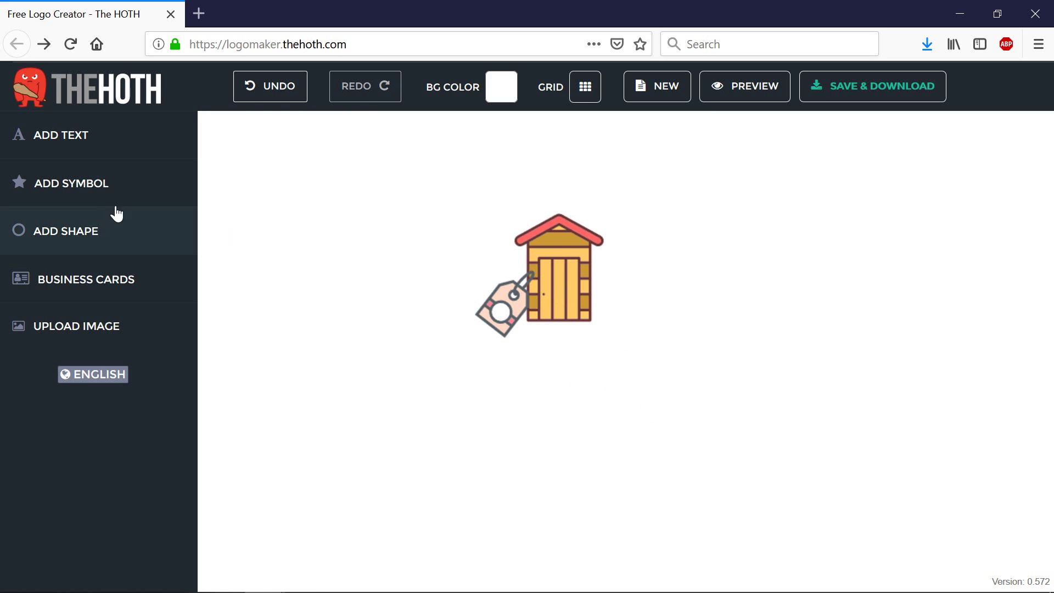
# Step: Add a text element right of the shed and change it to read SHED STORE
pyautogui.click(77, 159)
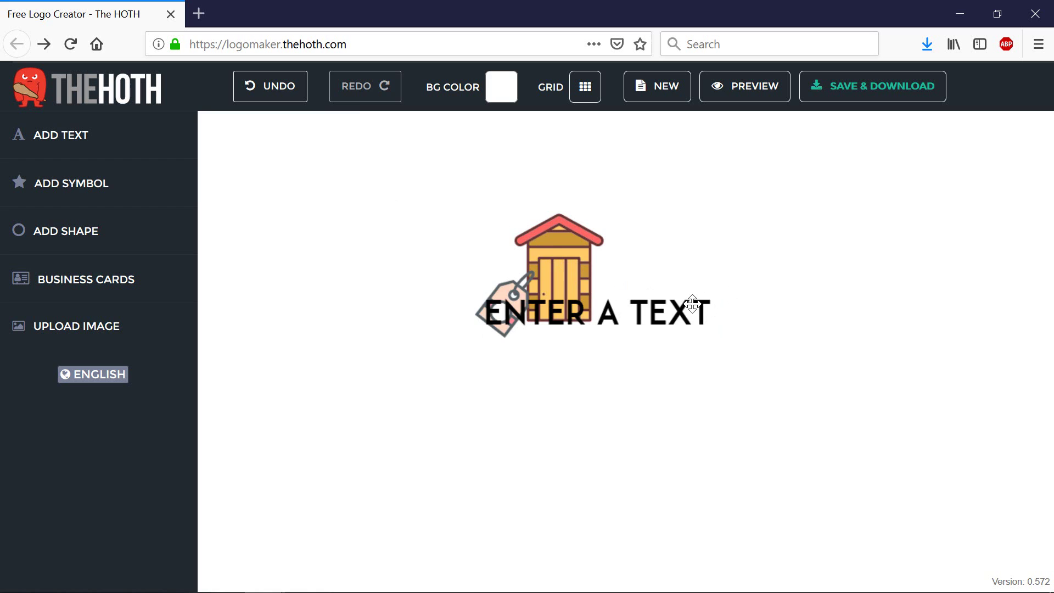
pyautogui.moveTo(684, 300); pyautogui.dragTo(775, 291)
pyautogui.click(686, 277)
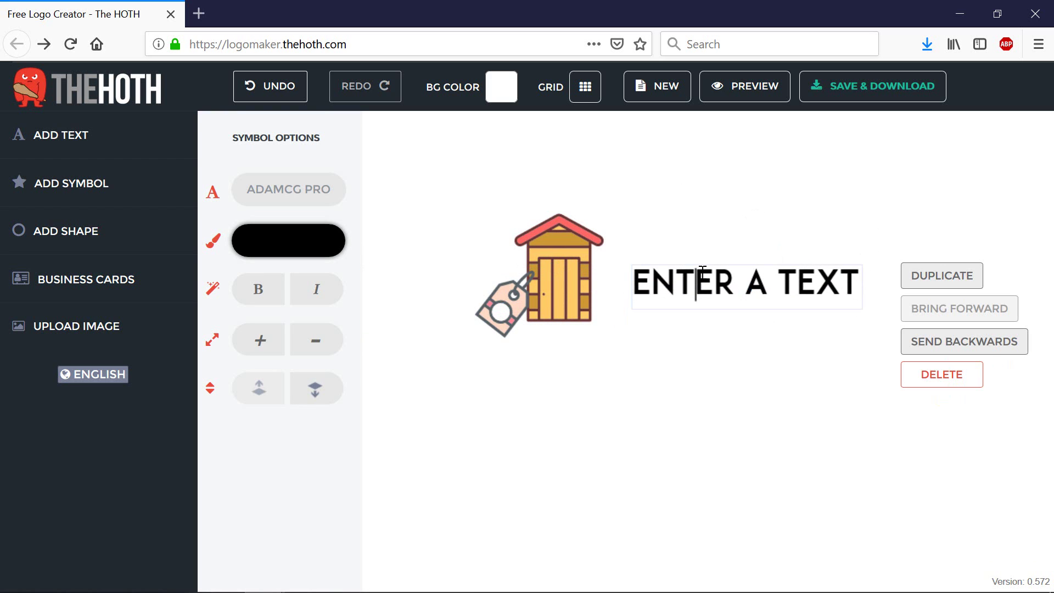
pyautogui.hotkey('ctrl', 'a')
pyautogui.write('SHED S')
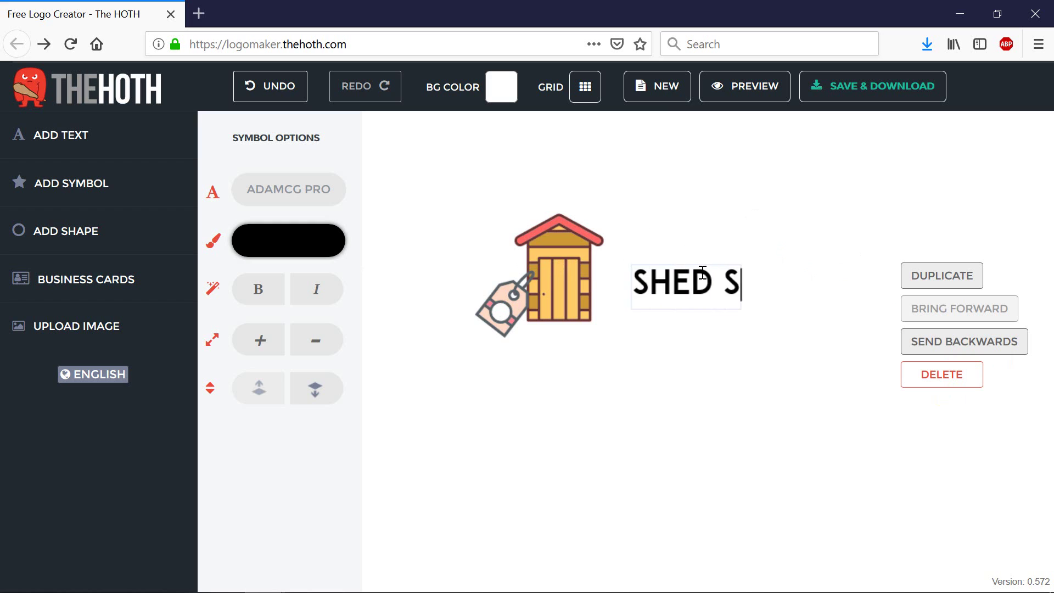
pyautogui.write('TORE')
pyautogui.moveTo(670, 282); pyautogui.dragTo(773, 286)
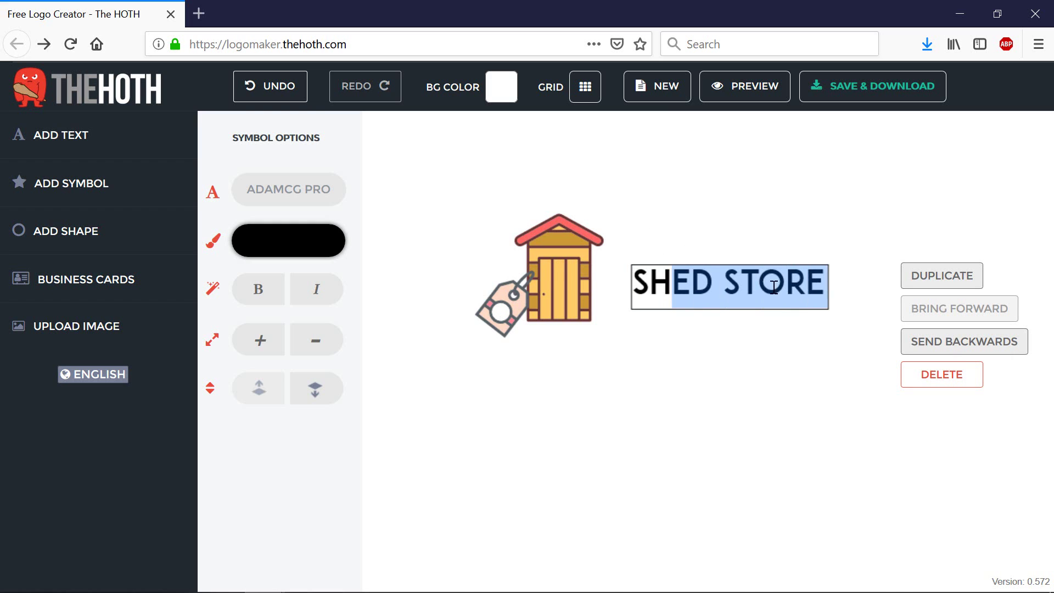
pyautogui.click(646, 325)
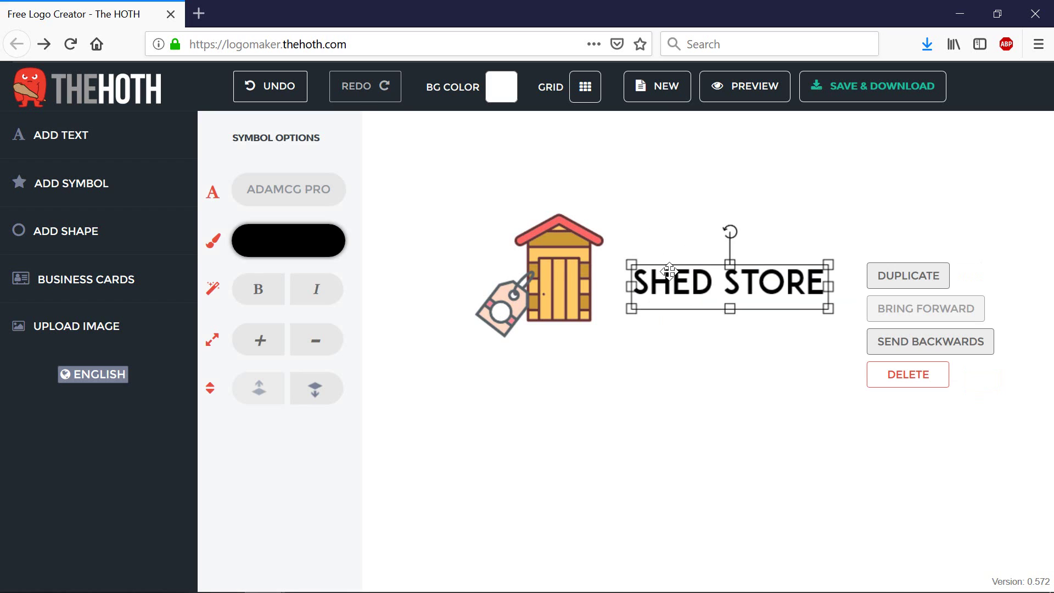
# Step: Browse the font list for the SHED STORE text to find King Of The World
pyautogui.click(291, 200)
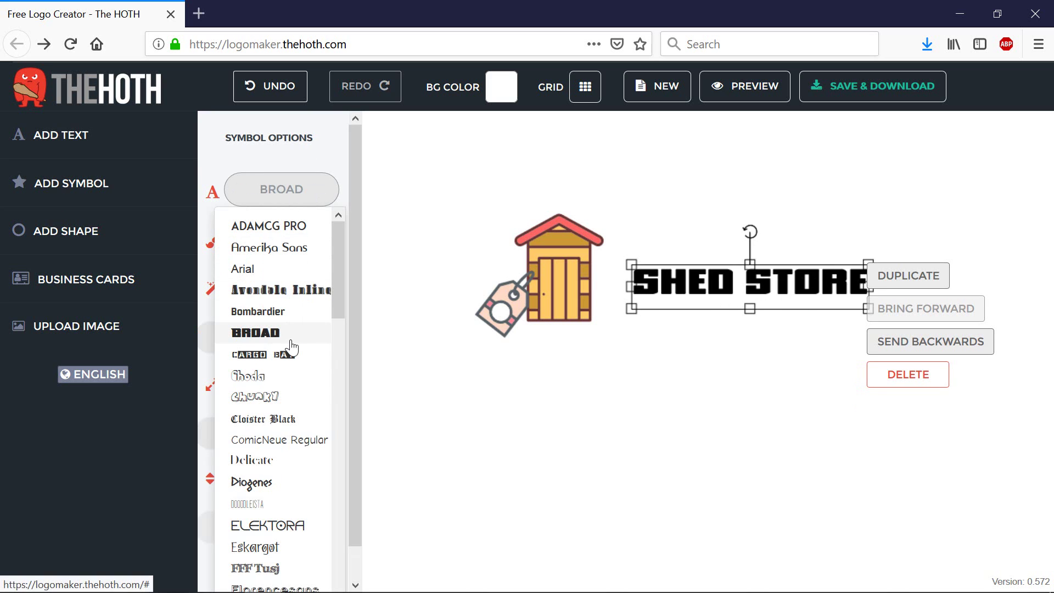
pyautogui.scroll(-10, 292, 406)
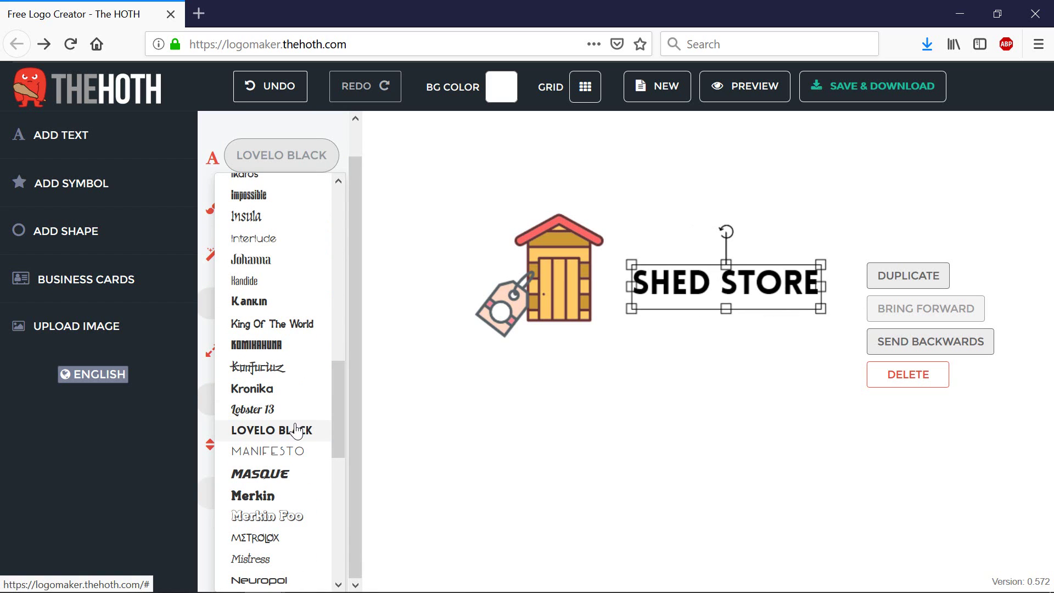
pyautogui.scroll(-3, 293, 429)
pyautogui.scroll(-5, 287, 427)
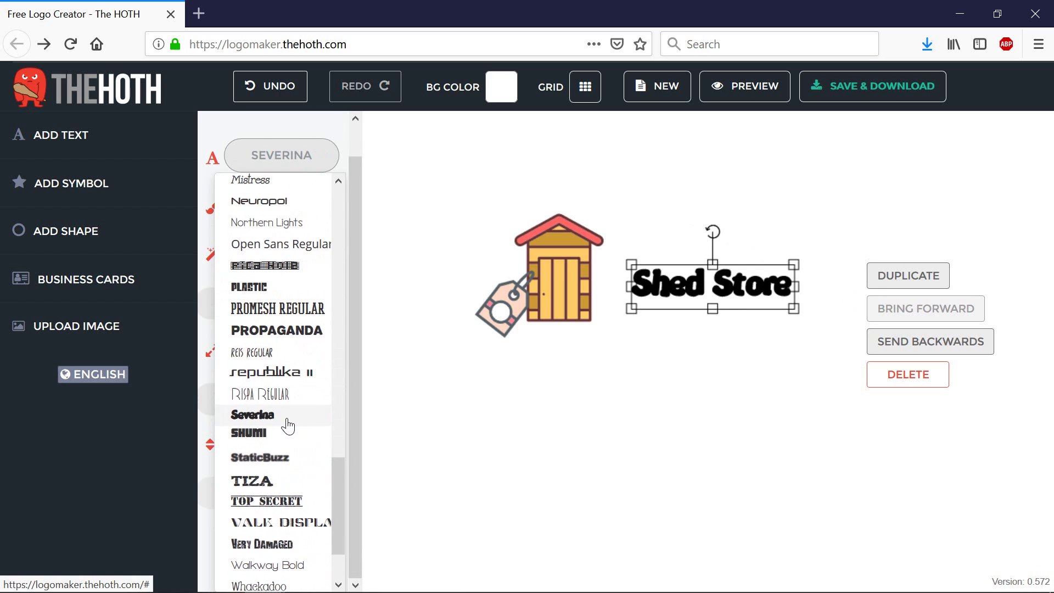
pyautogui.scroll(-2, 287, 427)
pyautogui.scroll(7, 287, 426)
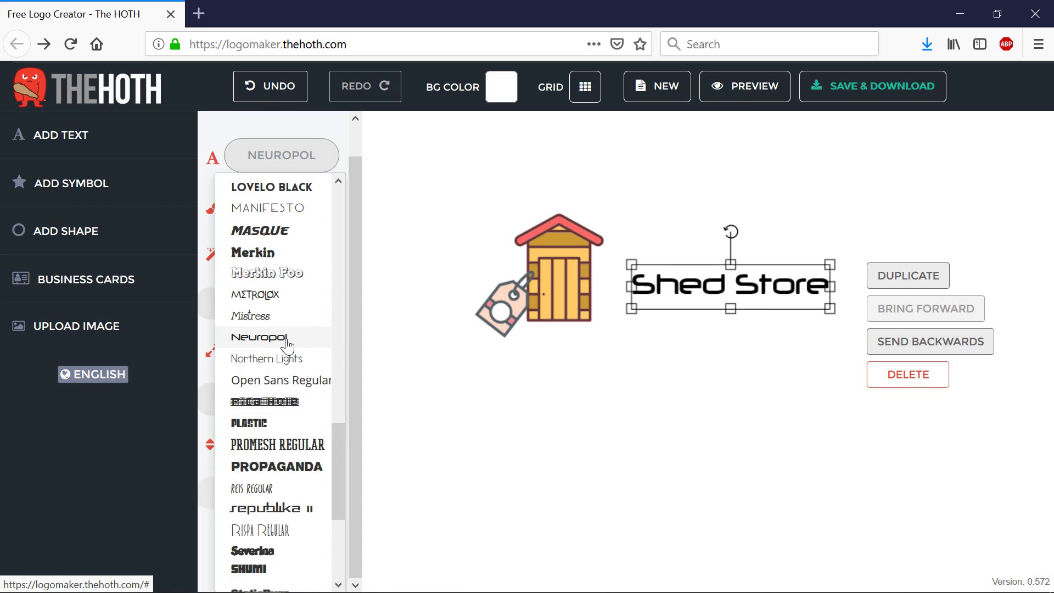
pyautogui.scroll(3, 290, 347)
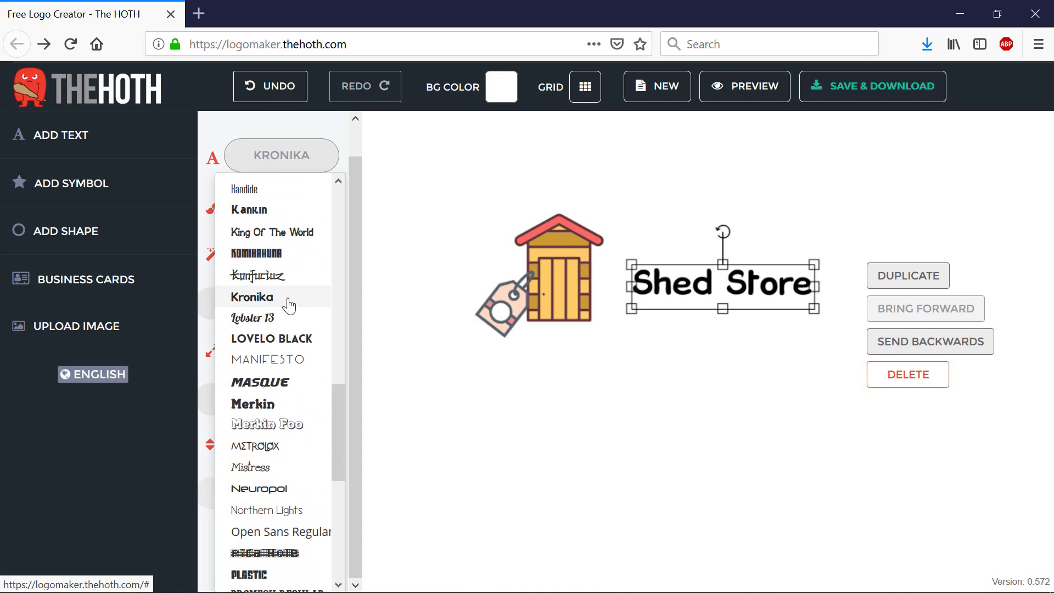
pyautogui.scroll(4, 295, 269)
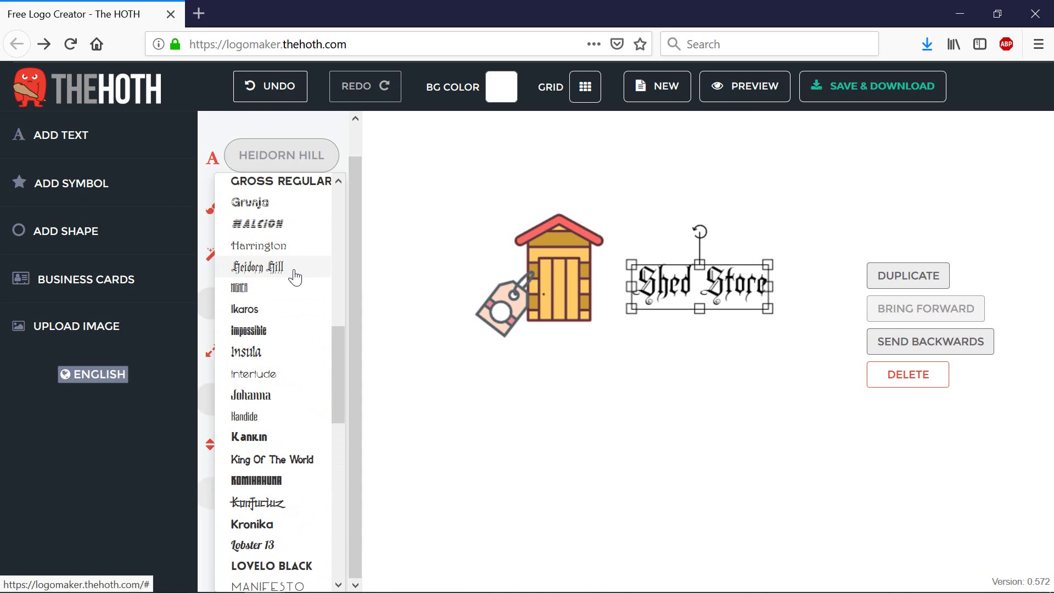
# Step: Apply the King Of The World font to Shed Store and enlarge the text
pyautogui.click(278, 460)
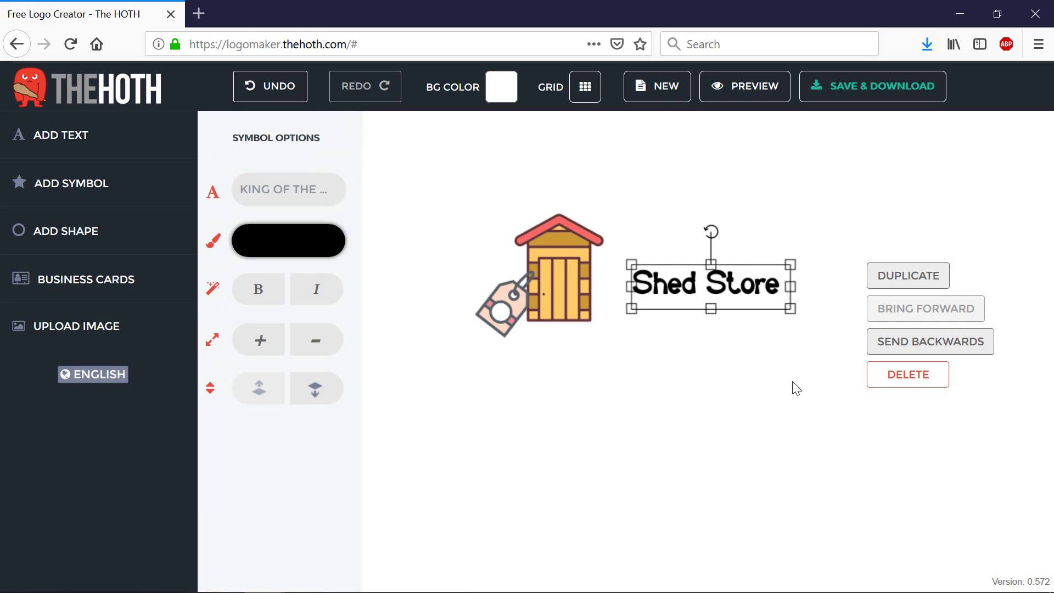
pyautogui.click(794, 386)
pyautogui.click(743, 278)
pyautogui.moveTo(793, 266); pyautogui.dragTo(773, 258)
# Step: Shrink the shed and price-tag symbols beside the text
pyautogui.click(598, 241)
pyautogui.moveTo(610, 214); pyautogui.dragTo(588, 231)
pyautogui.click(488, 309)
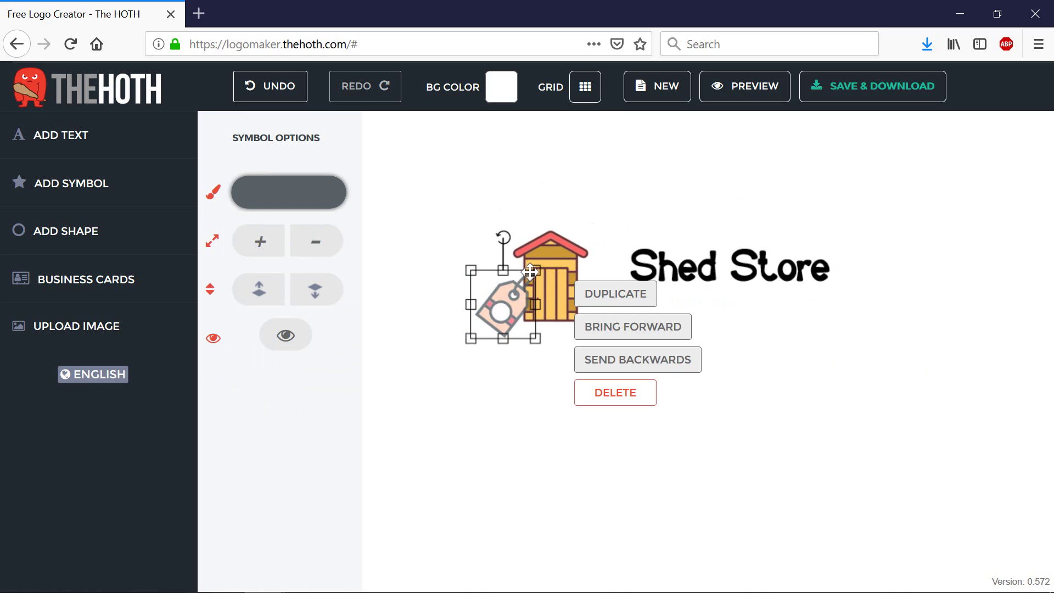
pyautogui.moveTo(535, 270); pyautogui.dragTo(504, 296)
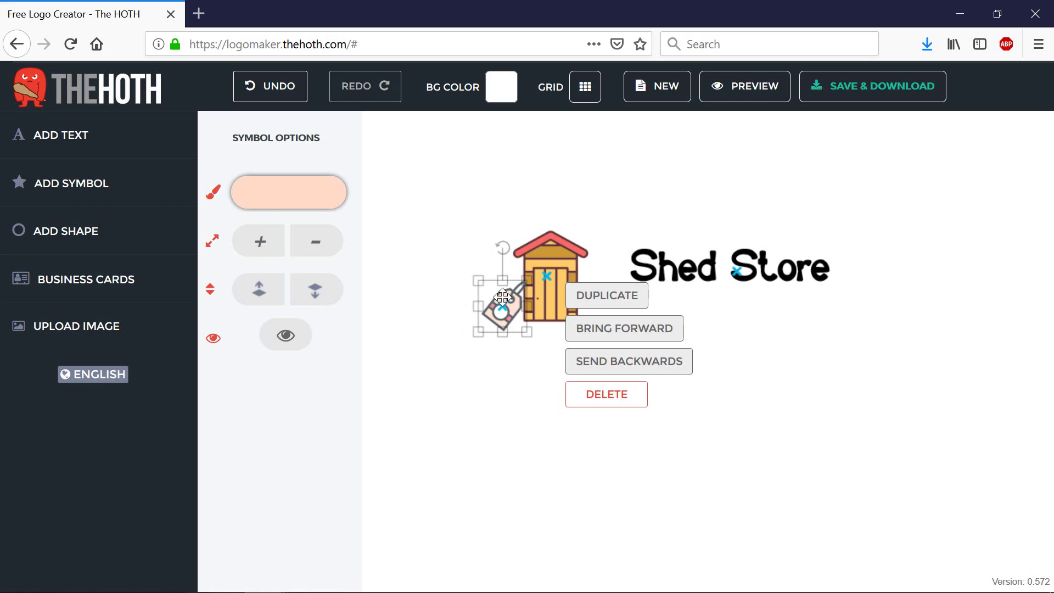
pyautogui.click(705, 295)
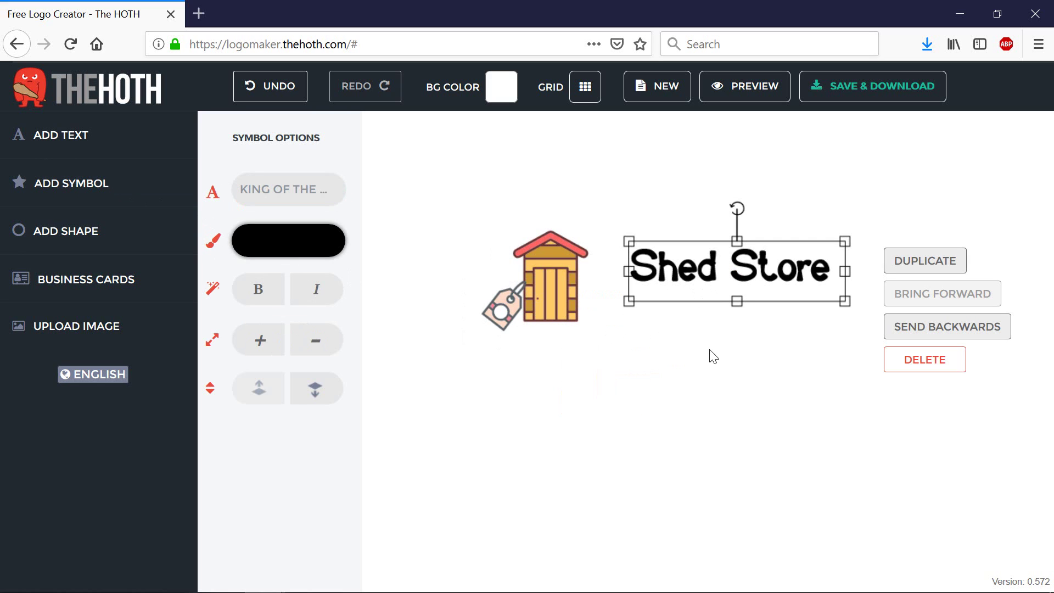
# Step: Add a tagline text element and begin rewriting its placeholder as 'Your'
pyautogui.click(101, 140)
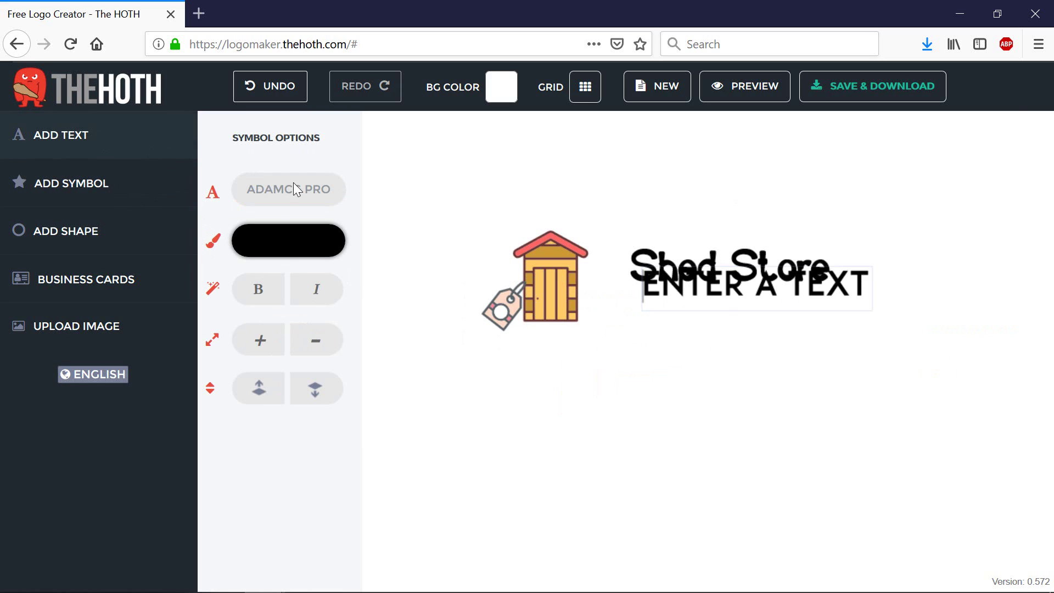
pyautogui.click(892, 292)
pyautogui.click(844, 320)
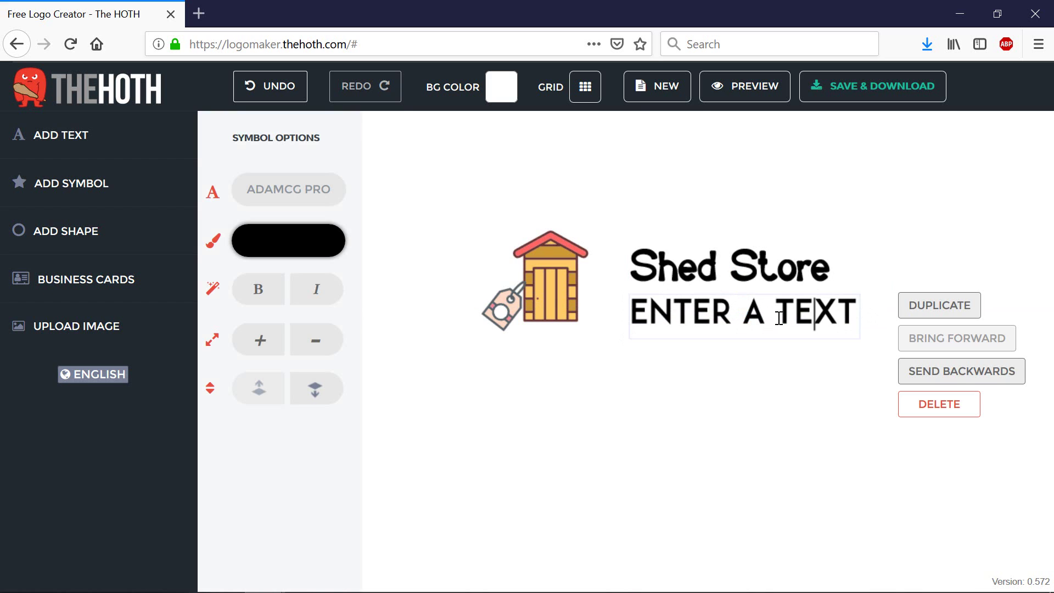
pyautogui.doubleClick(816, 309)
pyautogui.press('BackSpace')
pyautogui.press('BackSpace')
pyautogui.press('BackSpace')
pyautogui.press('BackSpace')
pyautogui.press('BackSpace')
pyautogui.press('BackSpace')
pyautogui.press('BackSpace')
pyautogui.press('BackSpace')
pyautogui.press('BackSpace')
pyautogui.press('BackSpace')
pyautogui.press('BackSpace')
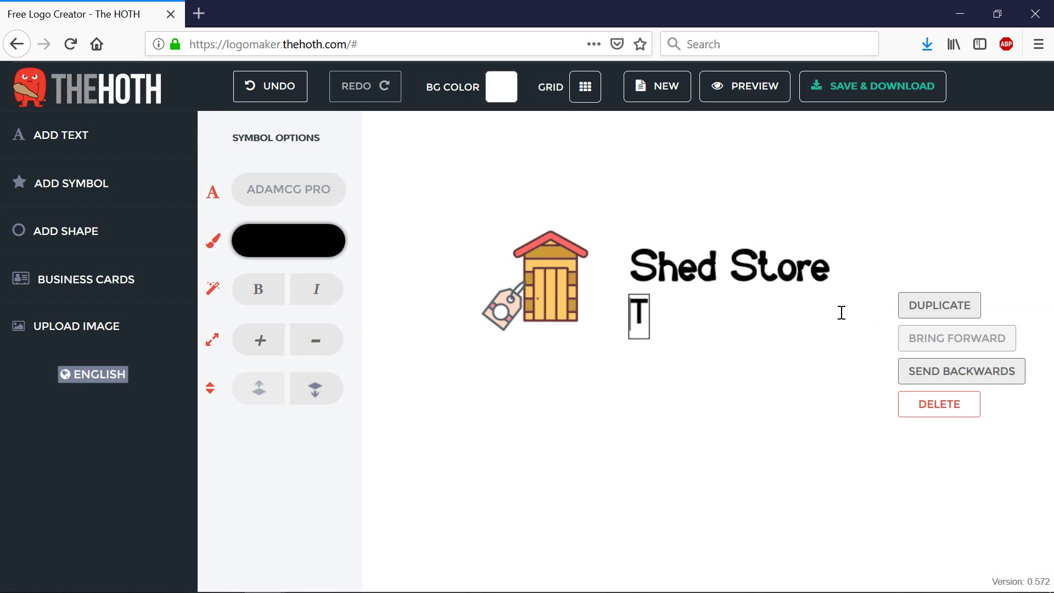
pyautogui.write('YOUR')
pyautogui.press('BackSpace')
pyautogui.press('BackSpace')
pyautogui.press('BackSpace')
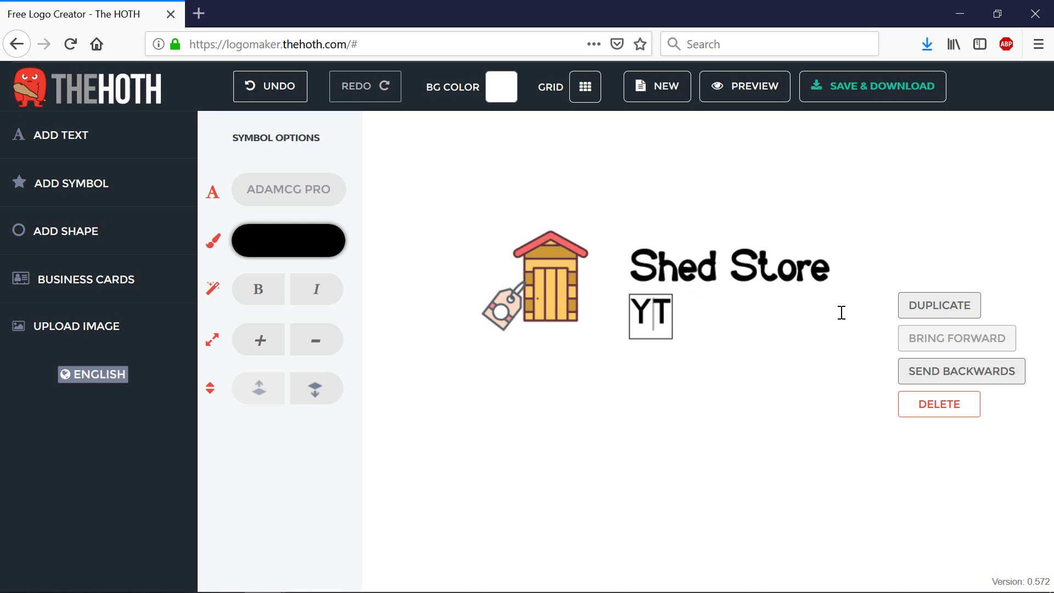
pyautogui.write('OUR')
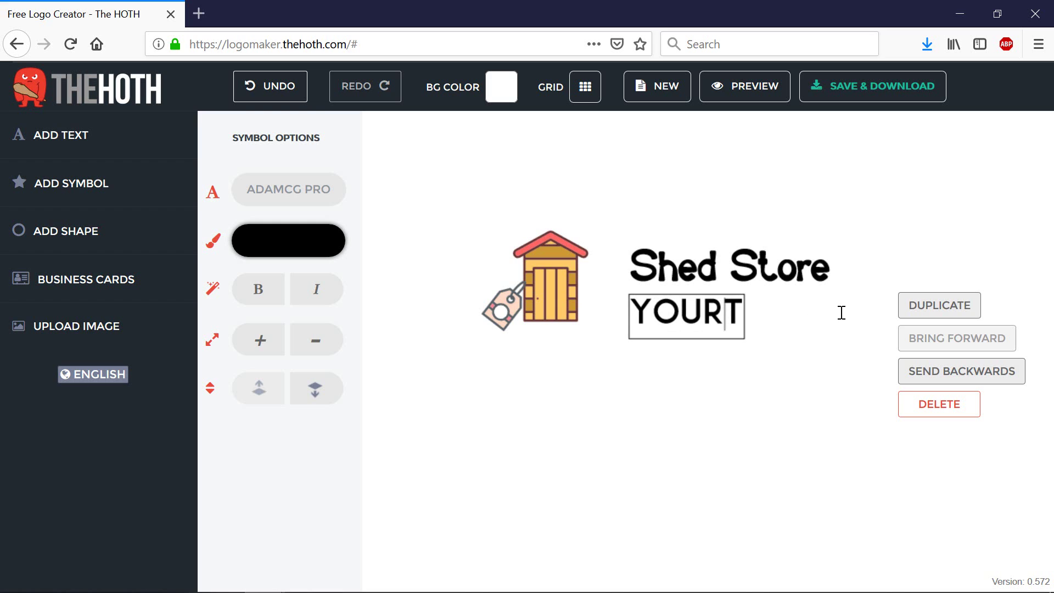
# Step: Set the tagline font to Arial and complete the wording as 'Your Local Trades'
pyautogui.click(298, 202)
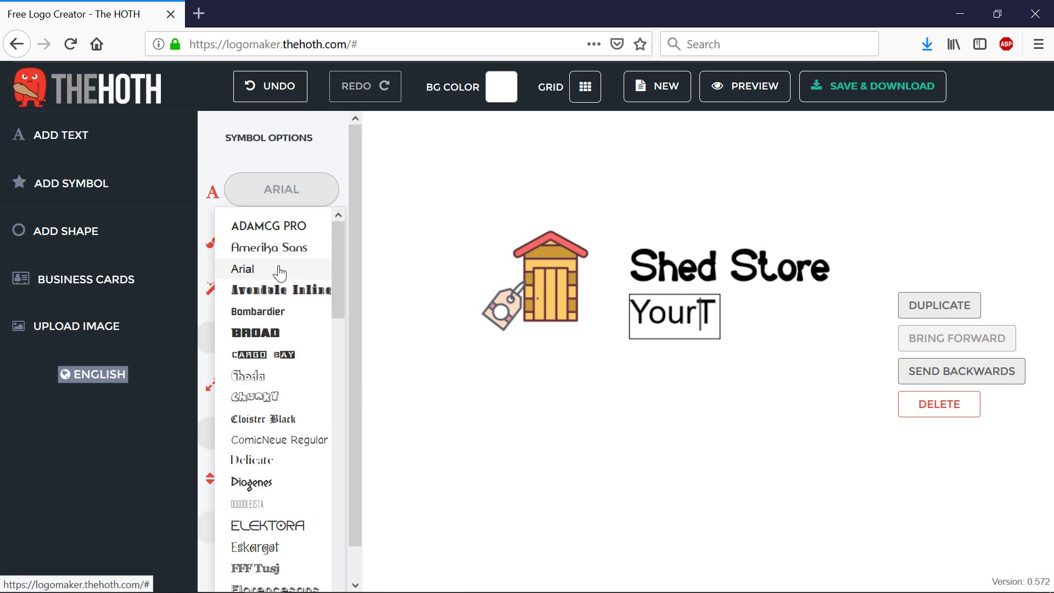
pyautogui.click(275, 269)
pyautogui.press('Delete')
pyautogui.write('Loca')
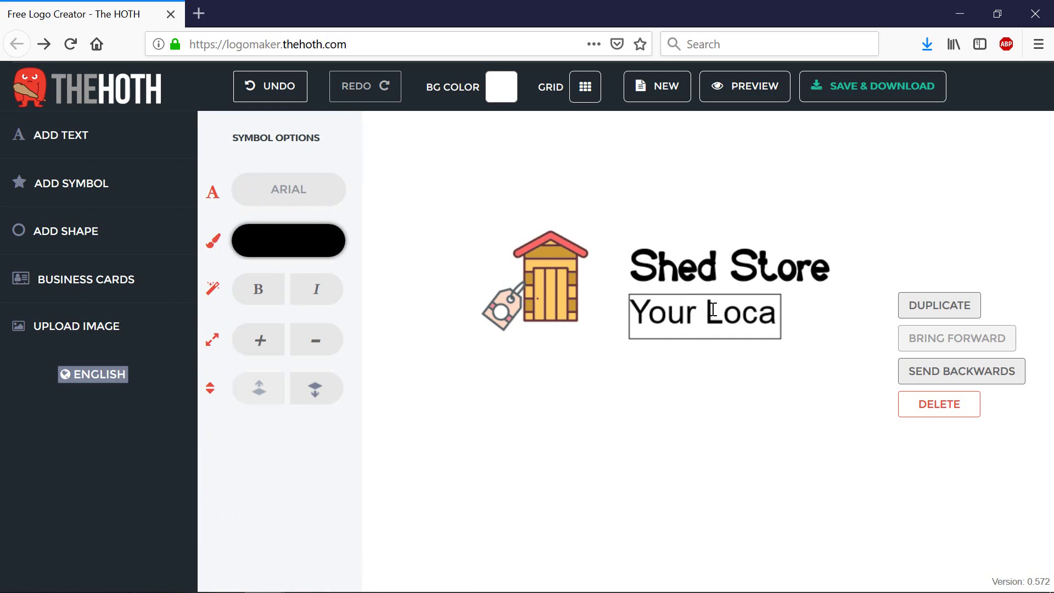
pyautogui.write('l Trades')
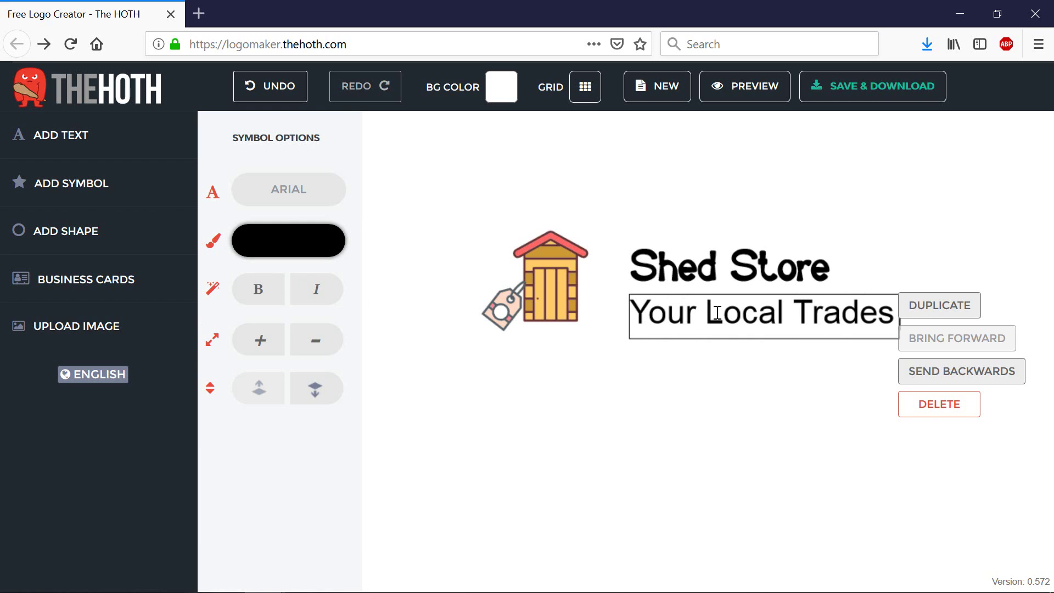
pyautogui.tripleClick(720, 321)
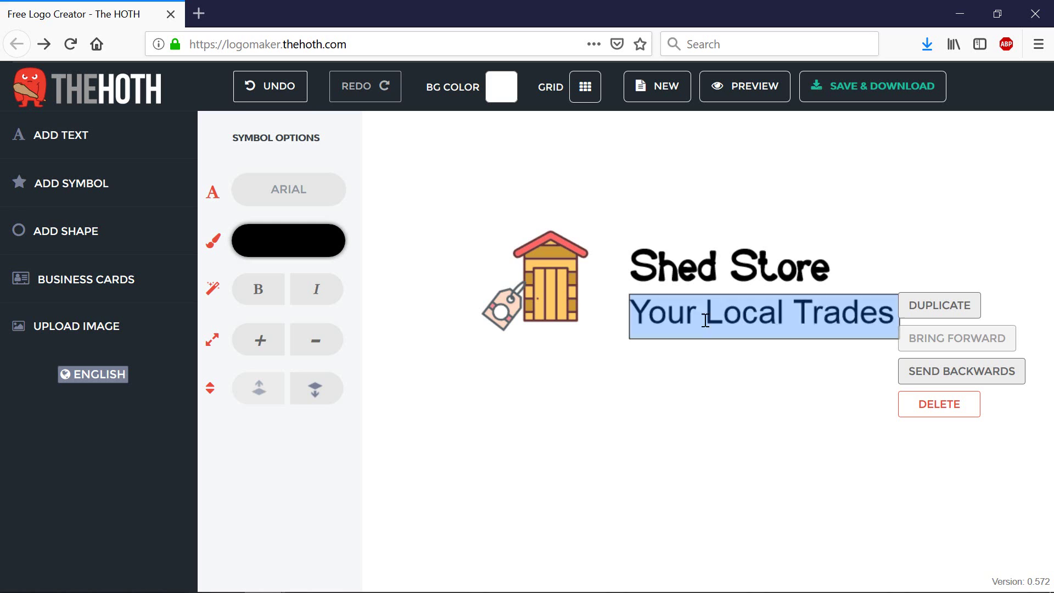
pyautogui.click(715, 386)
# Step: Change the tagline font to Chunky after trying Cloister Black
pyautogui.click(661, 294)
pyautogui.click(301, 195)
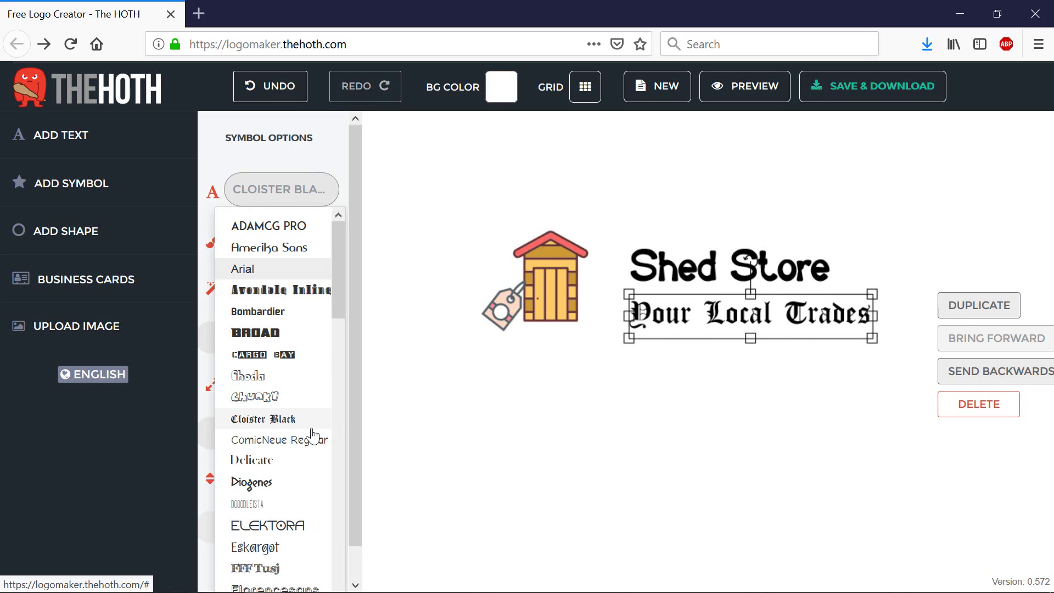
pyautogui.click(254, 396)
pyautogui.click(799, 390)
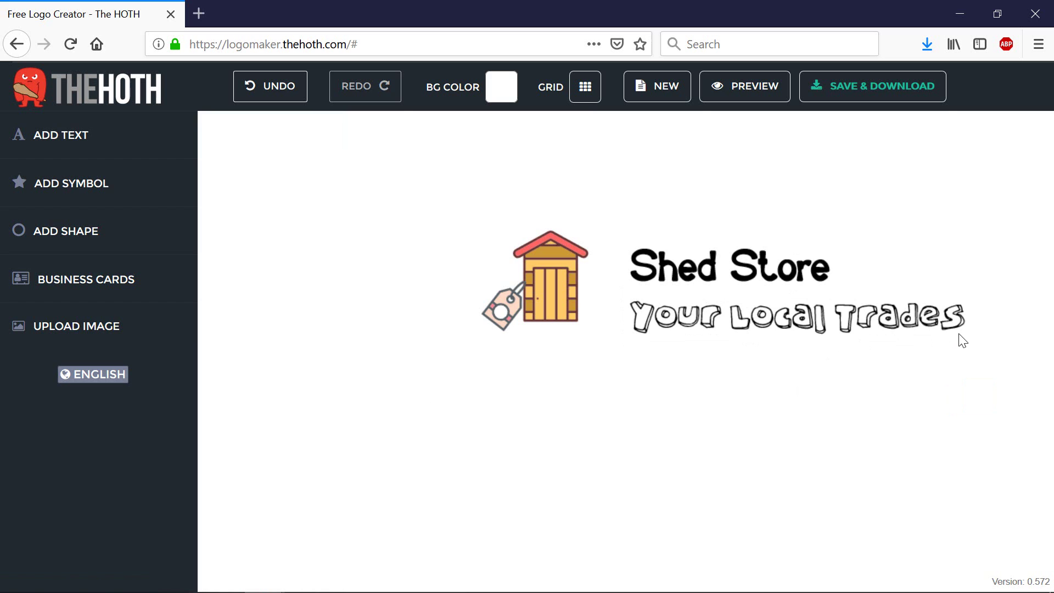
pyautogui.click(804, 322)
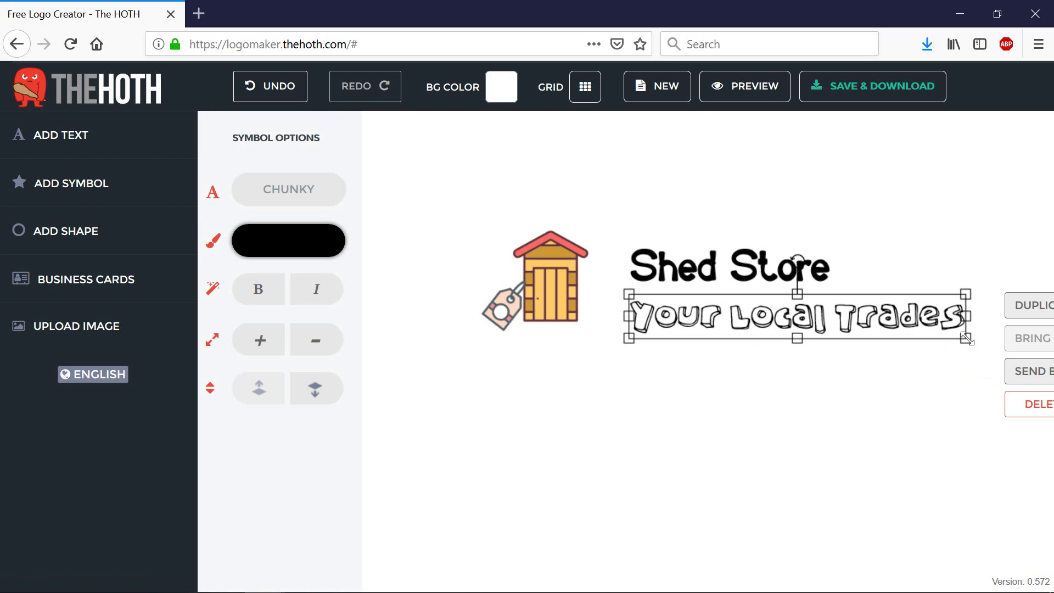
# Step: Shrink the tagline and align it under Shed Store, nudging both slightly left
pyautogui.moveTo(967, 340); pyautogui.dragTo(810, 311)
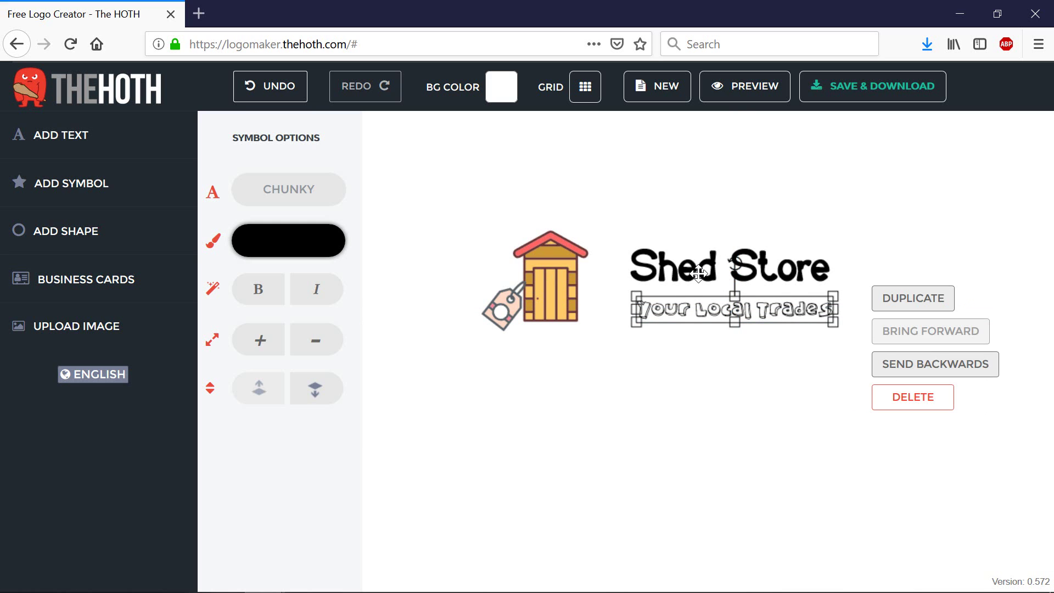
pyautogui.moveTo(698, 273); pyautogui.dragTo(686, 273)
pyautogui.moveTo(691, 314); pyautogui.dragTo(677, 313)
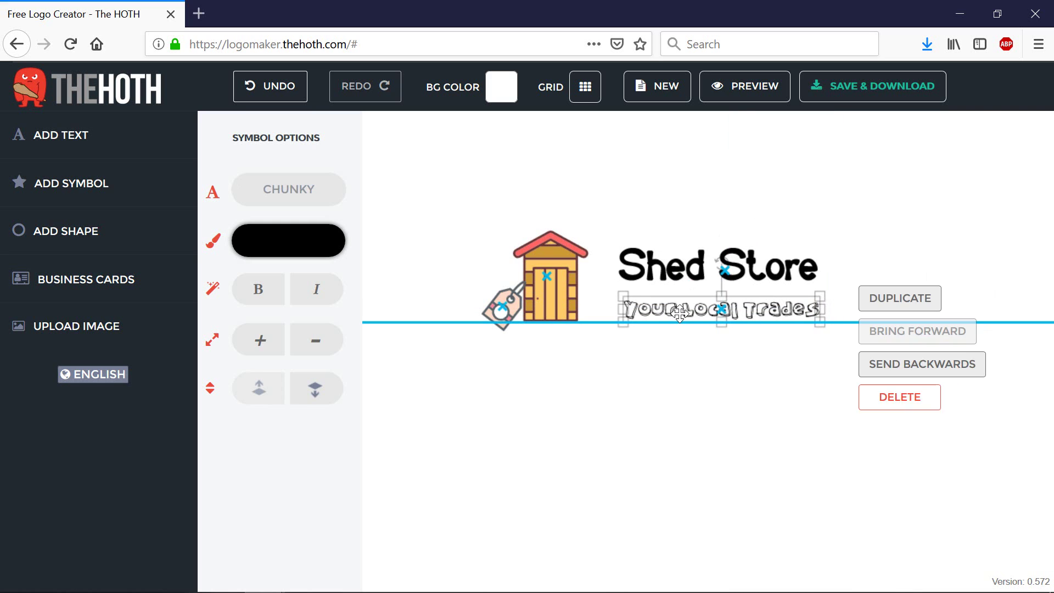
pyautogui.click(549, 279)
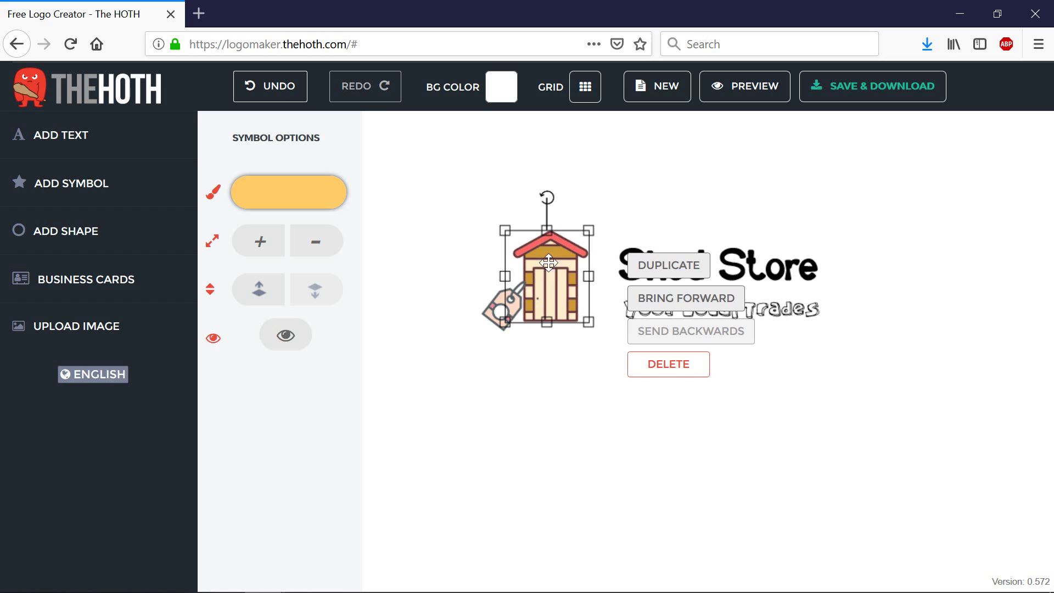
# Step: Change the shed icon's colour to a darker brown
pyautogui.click(311, 193)
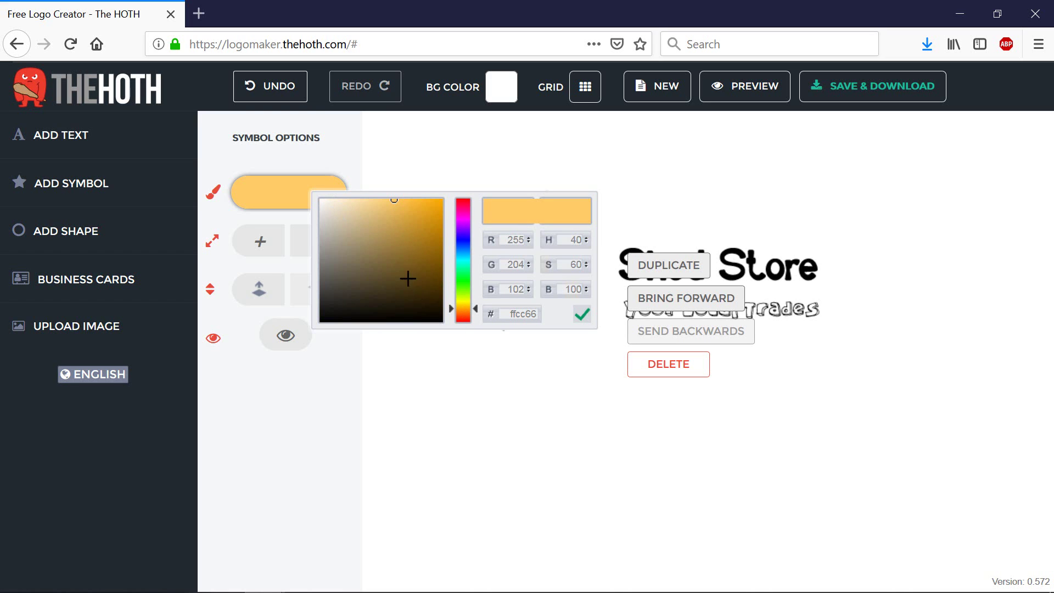
pyautogui.click(355, 259)
pyautogui.click(571, 193)
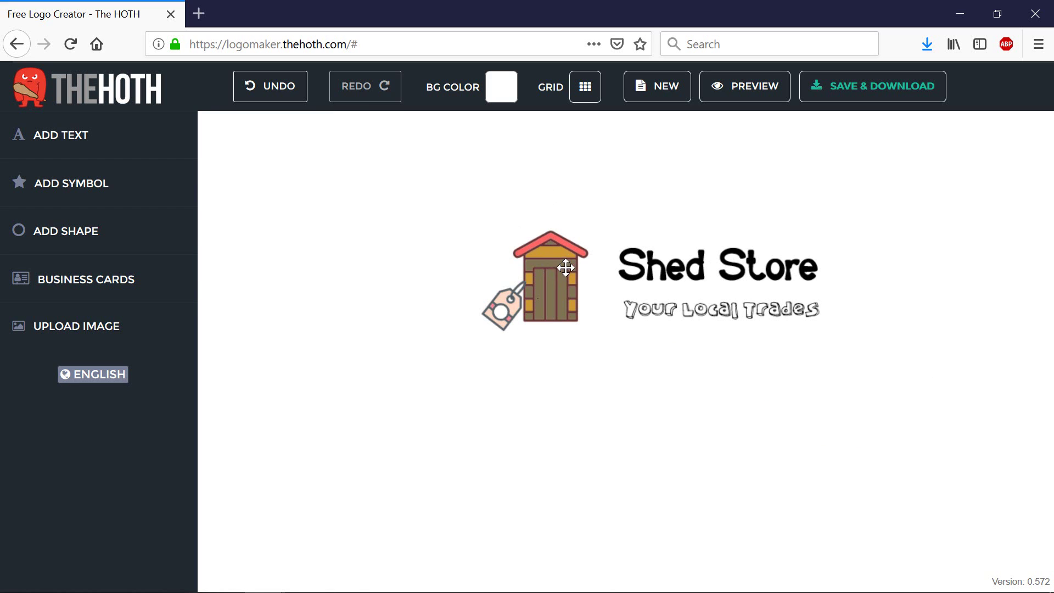
# Step: Move the shed, tag, Shed Store and tagline lower on the canvas, keeping them aligned
pyautogui.moveTo(572, 274); pyautogui.dragTo(576, 385)
pyautogui.moveTo(504, 307); pyautogui.dragTo(517, 420)
pyautogui.moveTo(636, 250); pyautogui.dragTo(638, 354)
pyautogui.moveTo(658, 305); pyautogui.dragTo(657, 404)
pyautogui.moveTo(646, 345); pyautogui.dragTo(642, 352)
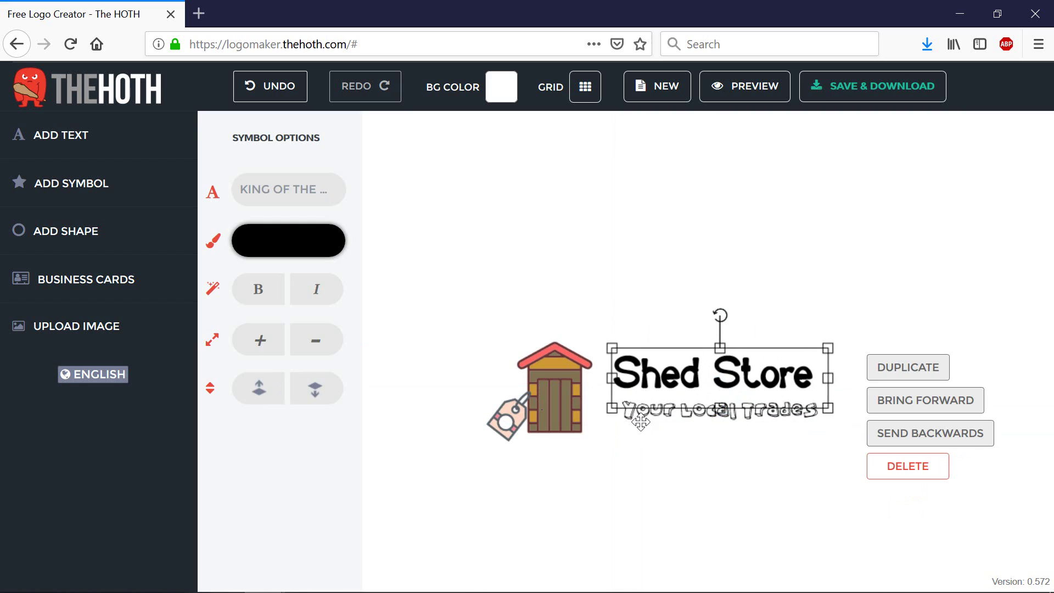
pyautogui.click(677, 481)
pyautogui.moveTo(660, 407); pyautogui.dragTo(660, 413)
# Step: Recolour the shed, trying pink-brown before settling on a muted grey
pyautogui.click(551, 395)
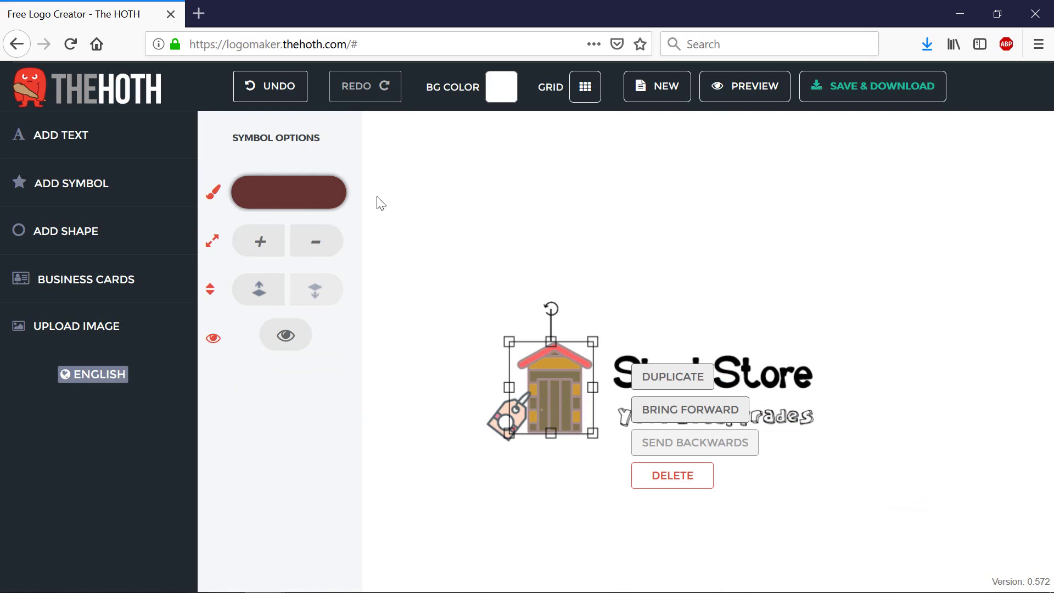
pyautogui.click(325, 204)
pyautogui.moveTo(404, 272)
pyautogui.mouseDown()
pyautogui.moveTo(348, 249)
pyautogui.moveTo(327, 216)
pyautogui.moveTo(349, 245)
pyautogui.moveTo(302, 254)
pyautogui.moveTo(322, 226)
pyautogui.moveTo(335, 226)
pyautogui.mouseUp()
pyautogui.click(575, 413)
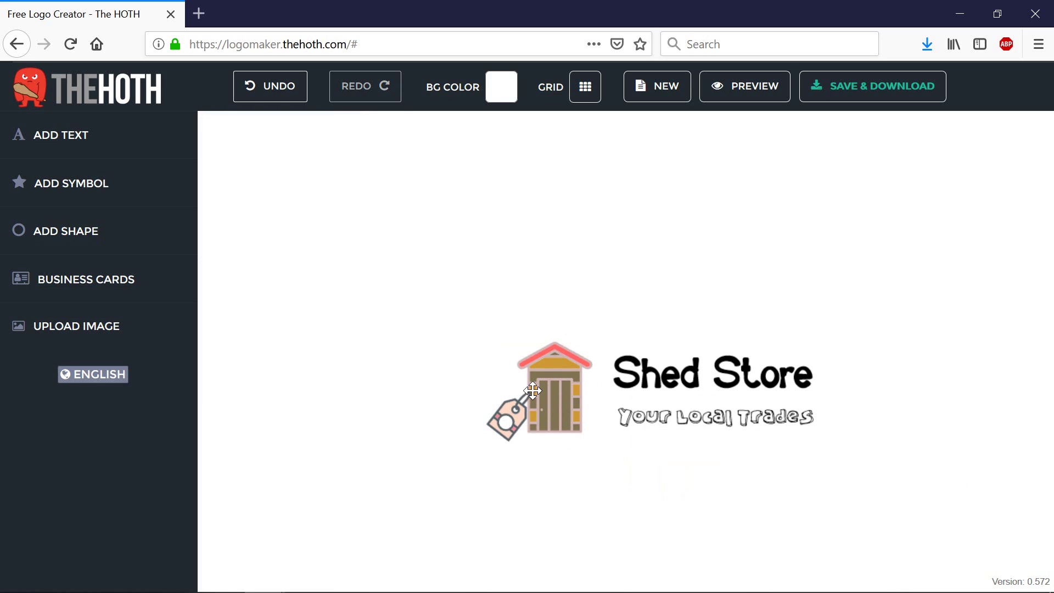
pyautogui.click(532, 390)
pyautogui.click(312, 196)
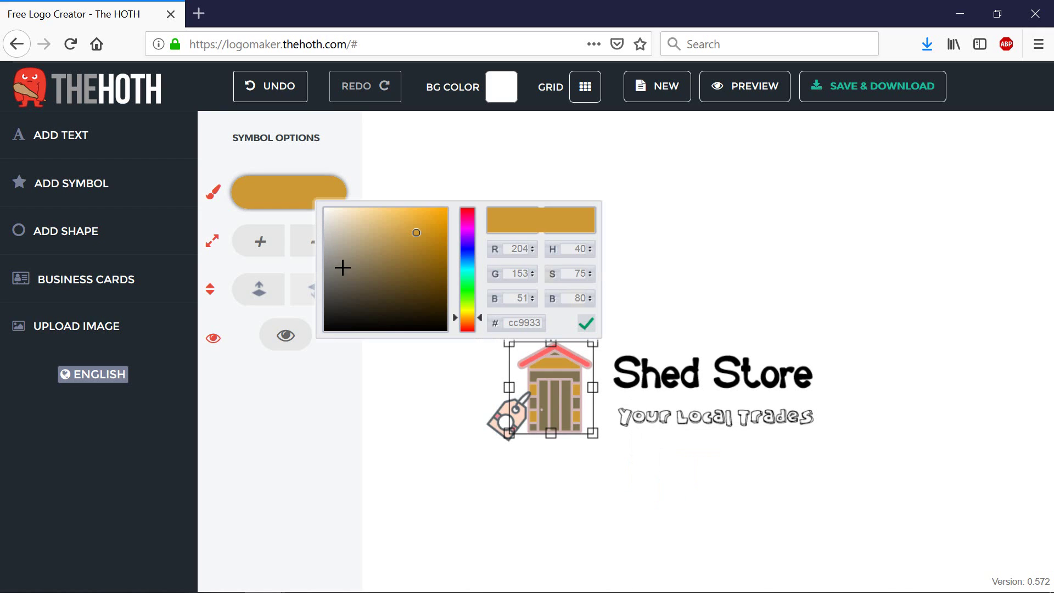
pyautogui.moveTo(340, 266); pyautogui.dragTo(325, 287)
pyautogui.click(632, 485)
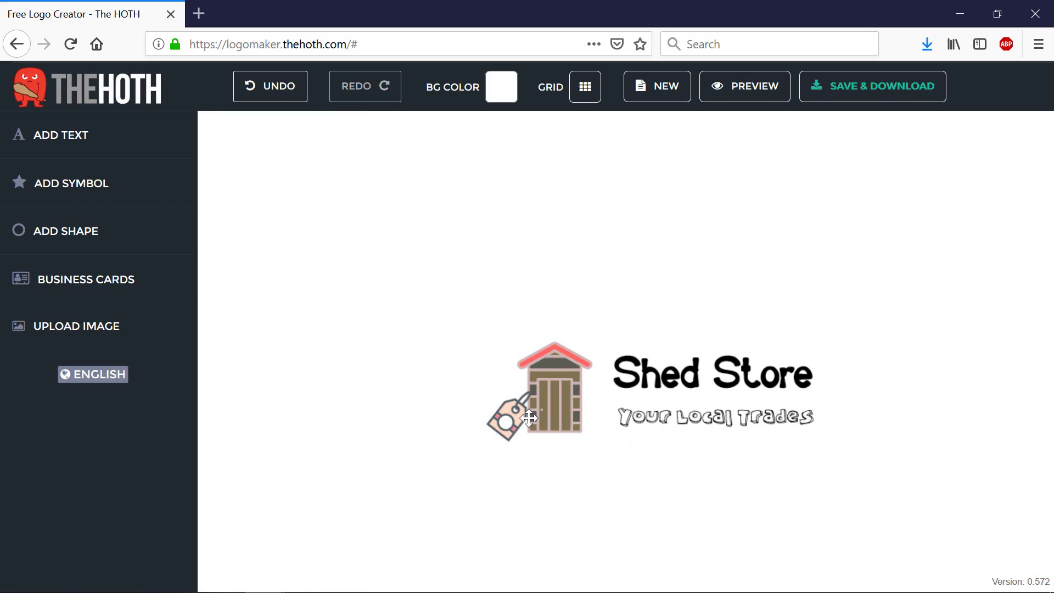
# Step: Turn the Shed Store text purple
pyautogui.click(693, 389)
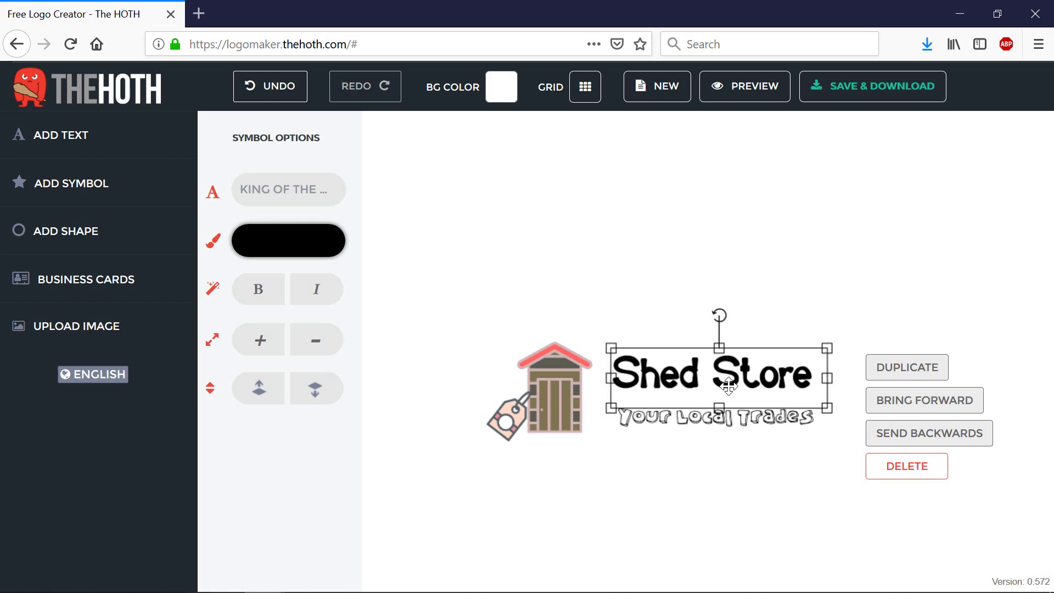
pyautogui.click(331, 255)
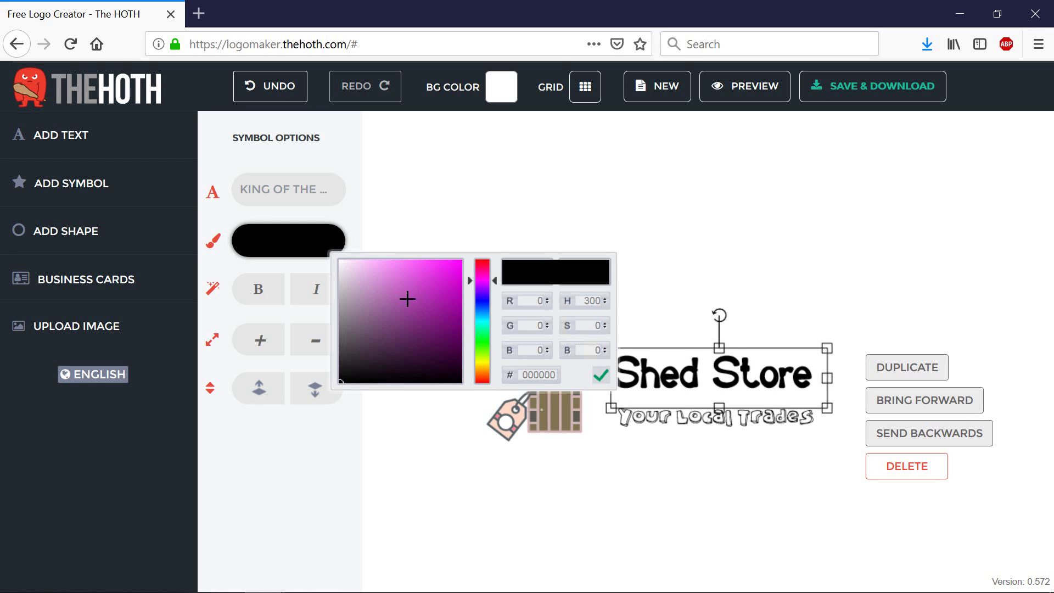
pyautogui.moveTo(407, 299)
pyautogui.mouseDown()
pyautogui.moveTo(435, 275)
pyautogui.moveTo(487, 266)
pyautogui.moveTo(455, 317)
pyautogui.moveTo(484, 296)
pyautogui.mouseUp()
pyautogui.click(775, 423)
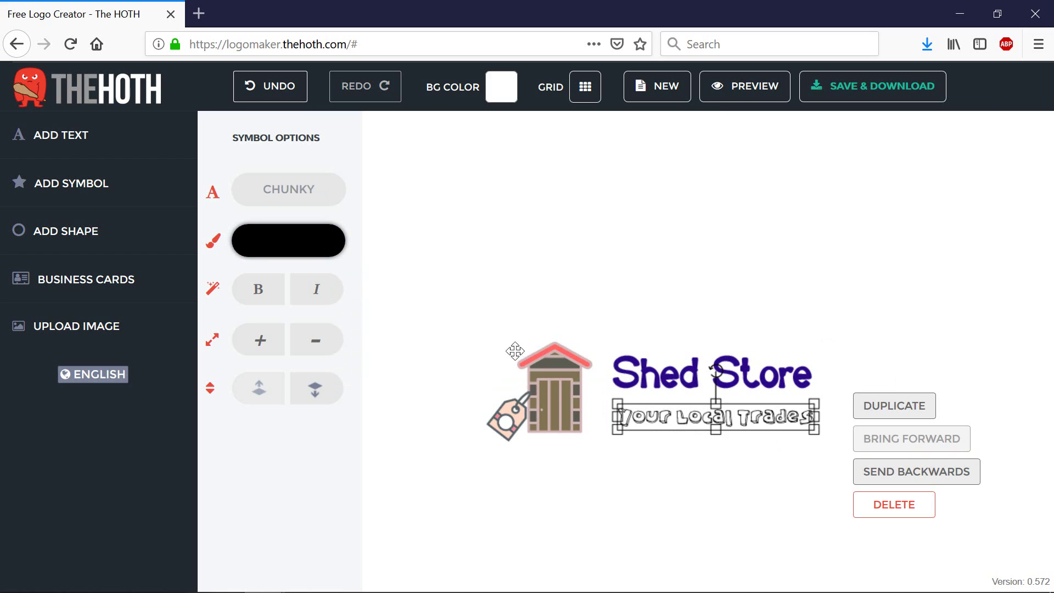
# Step: Search Google Images for 'iconic logos' in a new tab
pyautogui.click(201, 20)
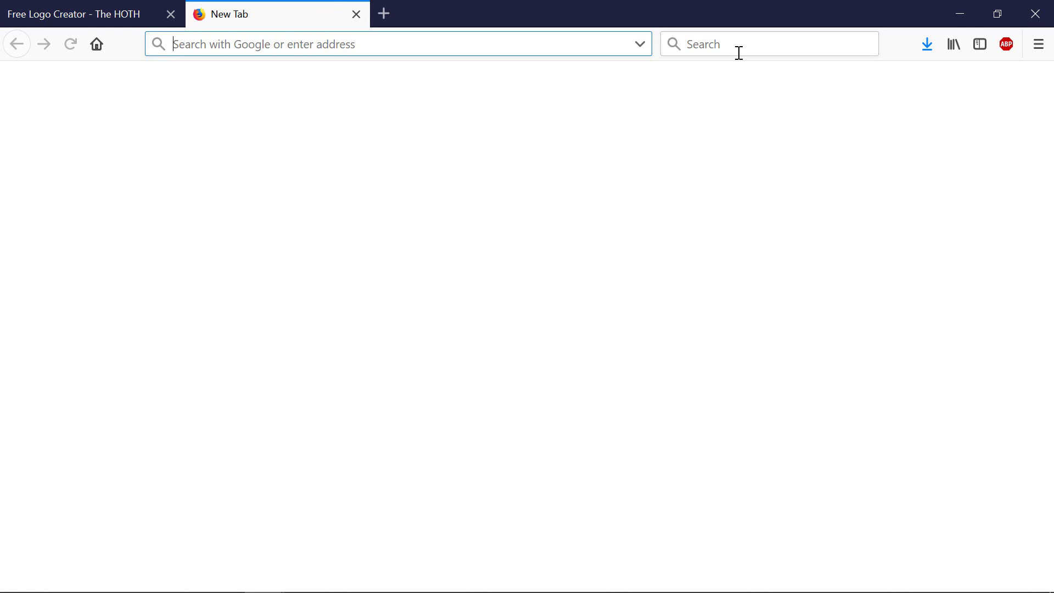
pyautogui.click(739, 53)
pyautogui.write('iconi')
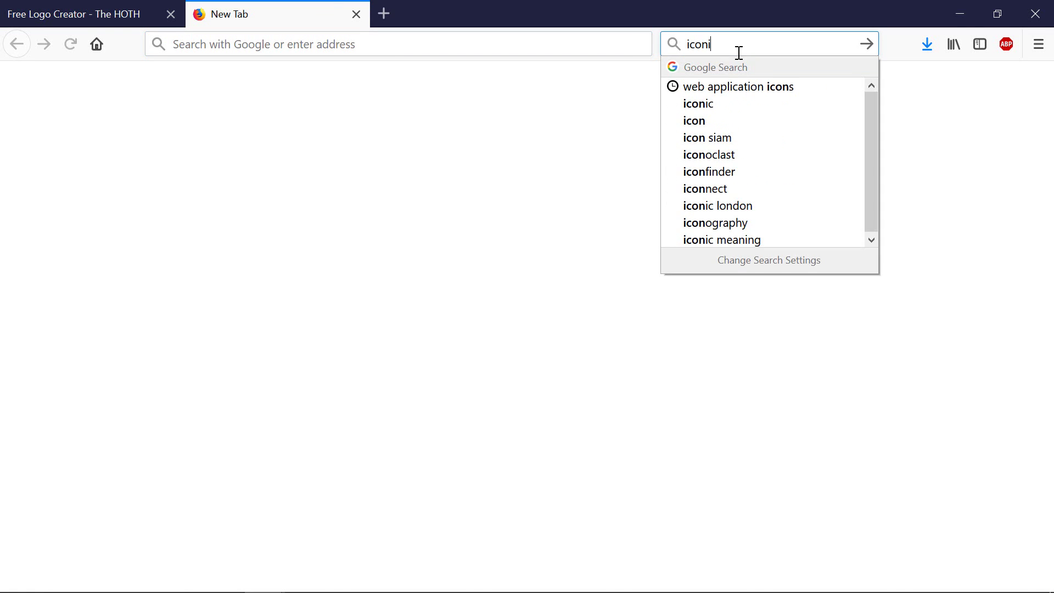
pyautogui.write('c logos')
pyautogui.press('Return')
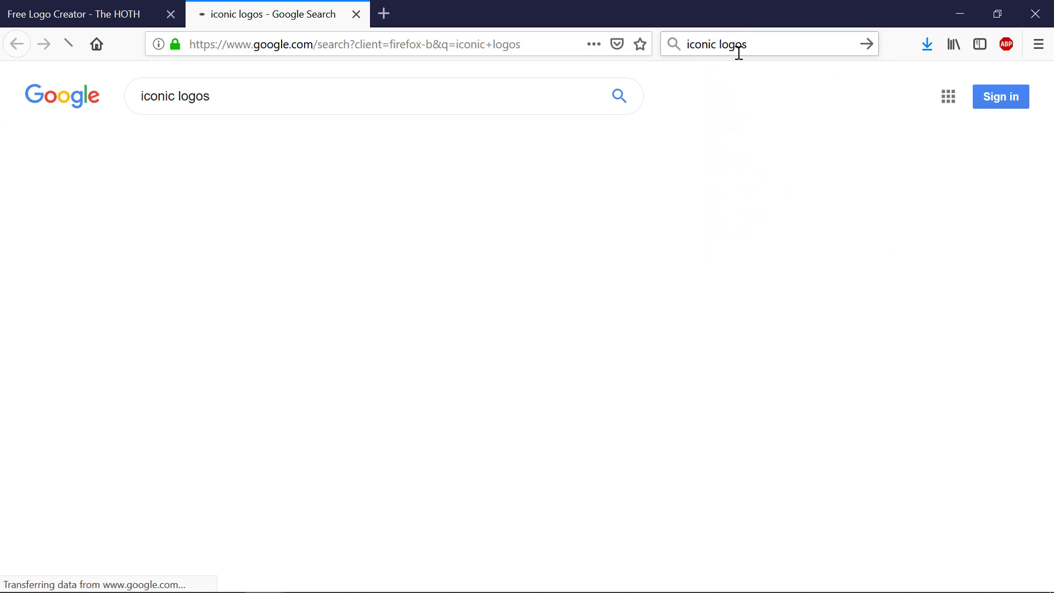
pyautogui.click(187, 157)
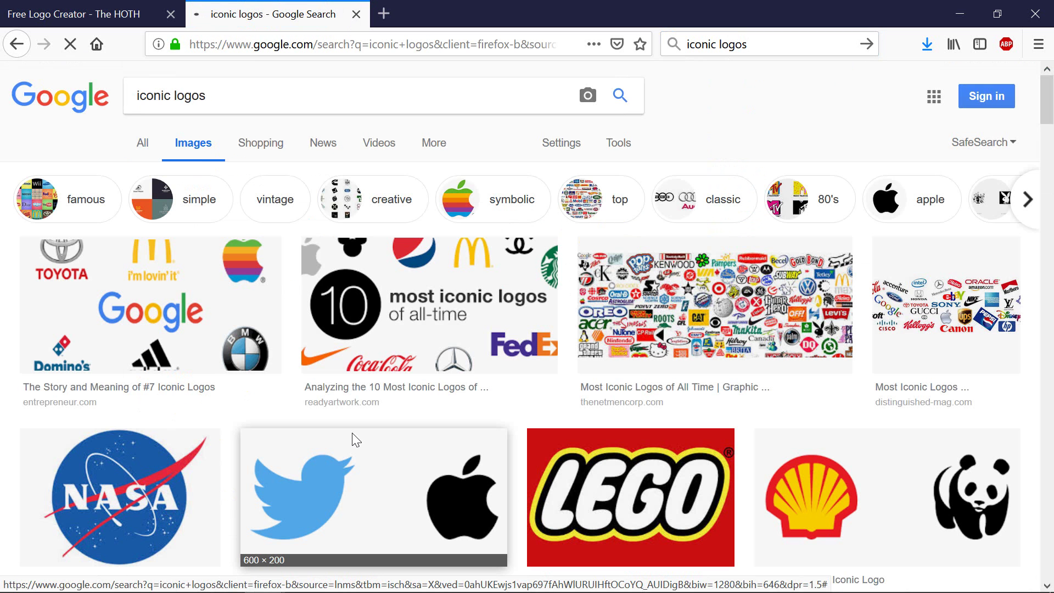
pyautogui.scroll(-5, 391, 444)
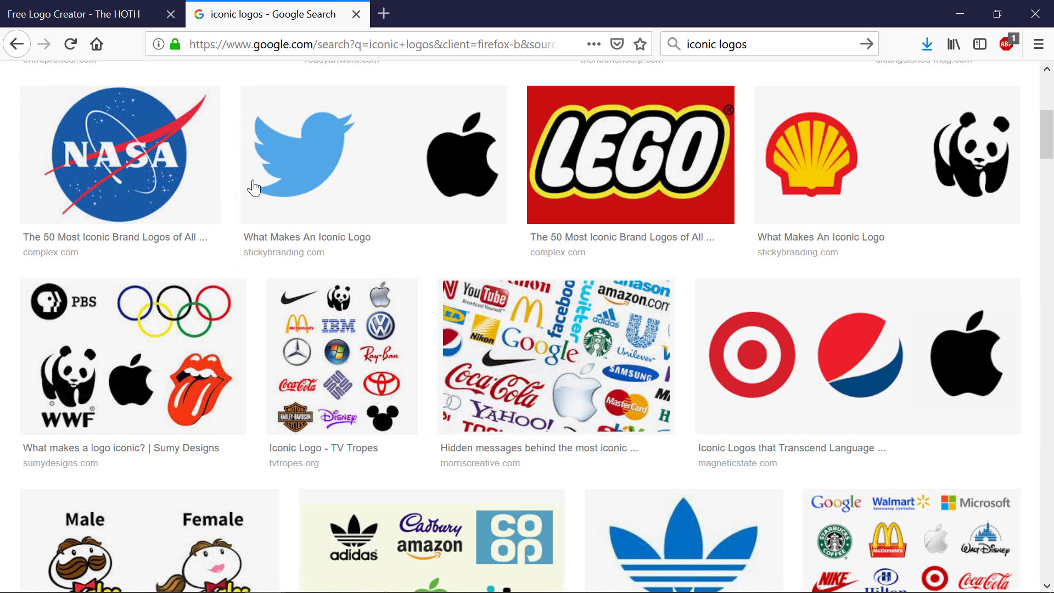
pyautogui.scroll(5, 291, 186)
# Step: Refine the search to 'iconic logos hex color', browse the palettes, then open the tagline's colour picker
pyautogui.click(295, 109)
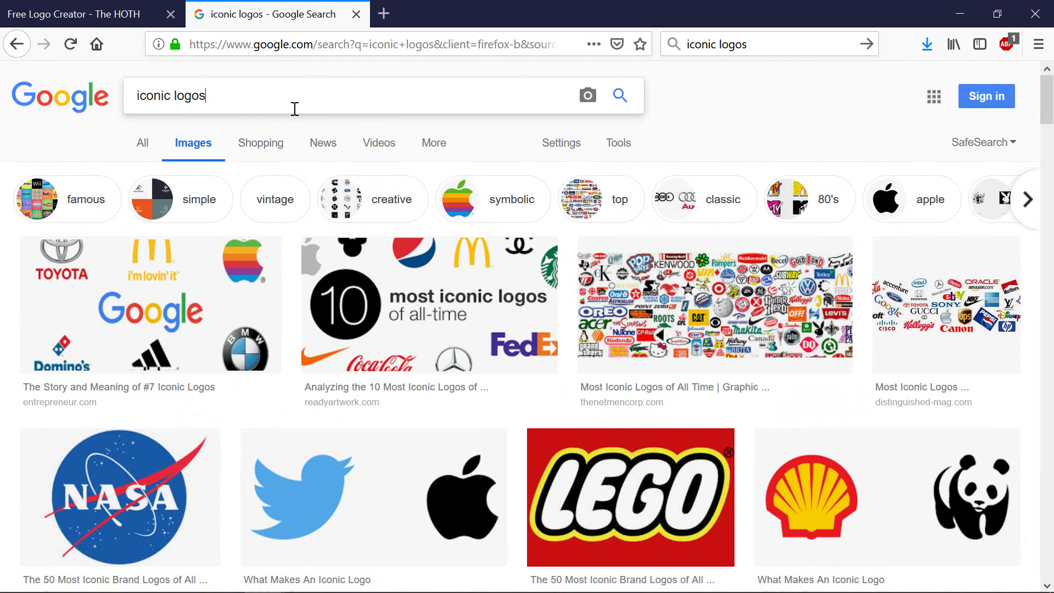
pyautogui.write('hex color')
pyautogui.press('Return')
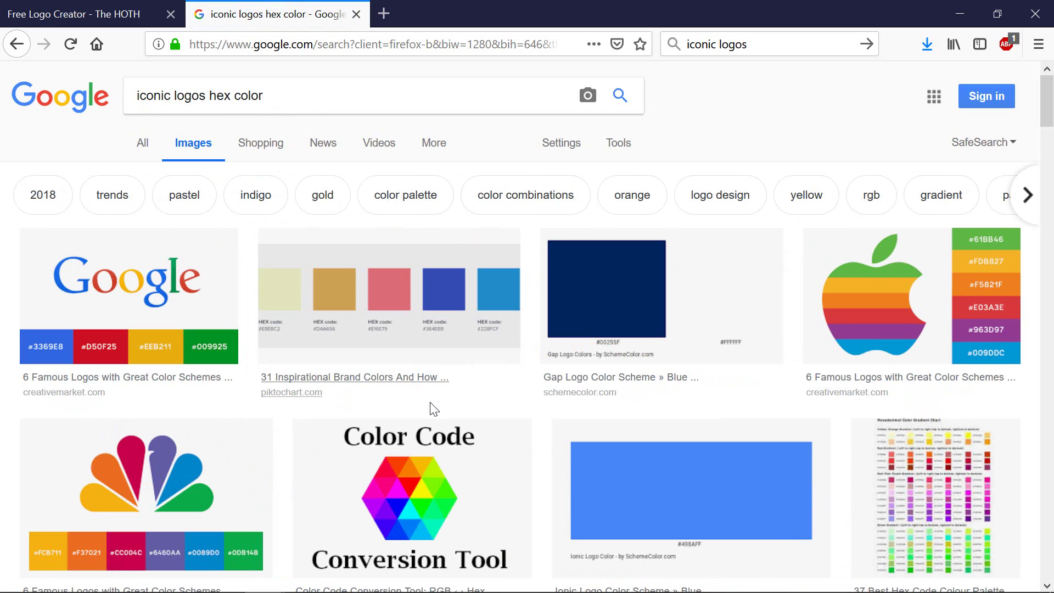
pyautogui.scroll(-3, 430, 407)
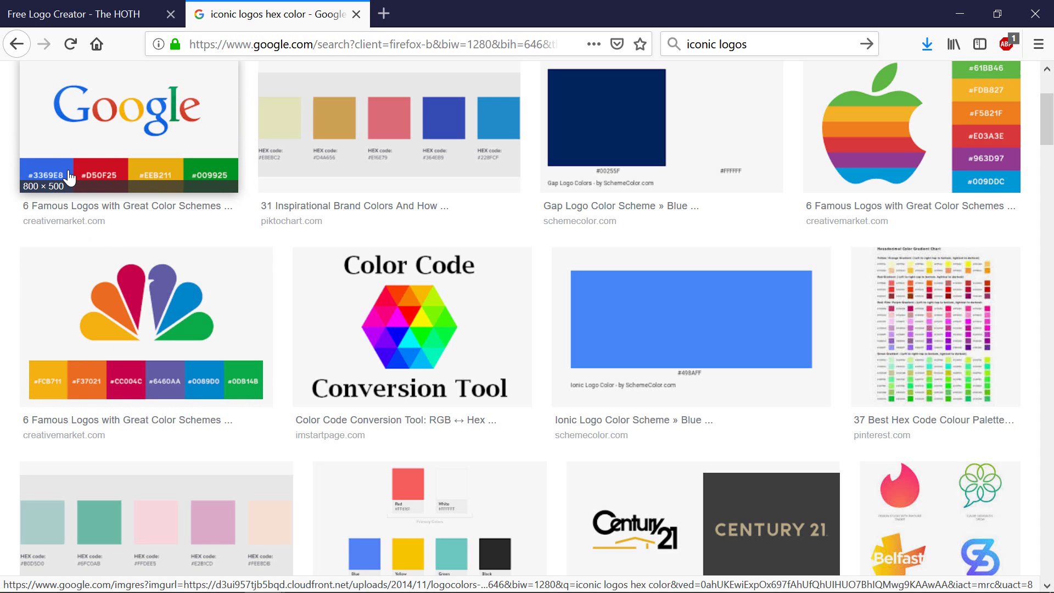
pyautogui.scroll(-3, 538, 357)
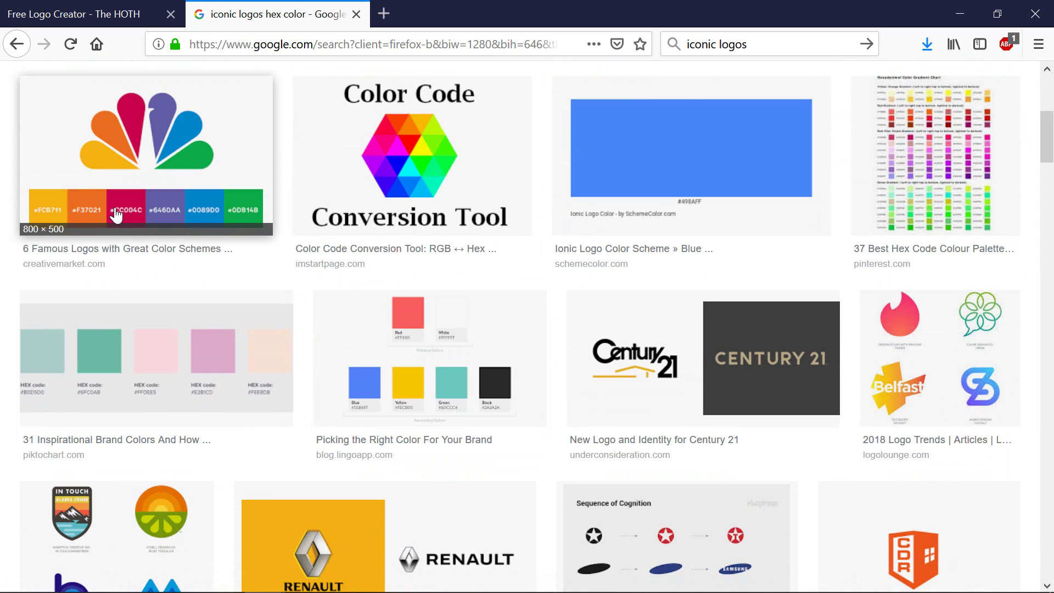
pyautogui.click(85, 17)
pyautogui.click(276, 239)
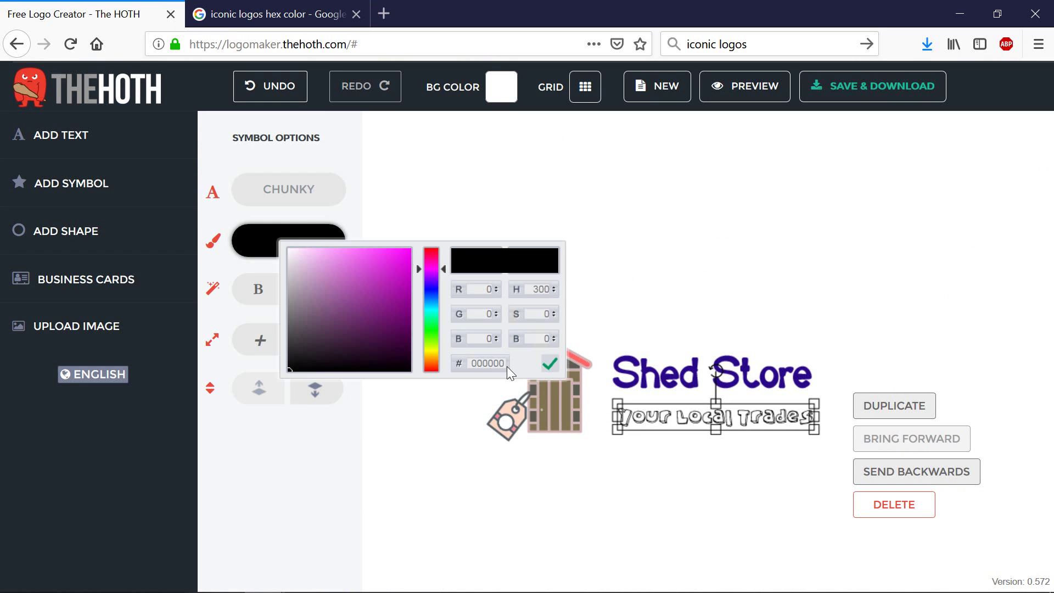
# Step: Set the Shed Store title colour to Google blue #3369E8
pyautogui.moveTo(474, 361); pyautogui.dragTo(527, 362)
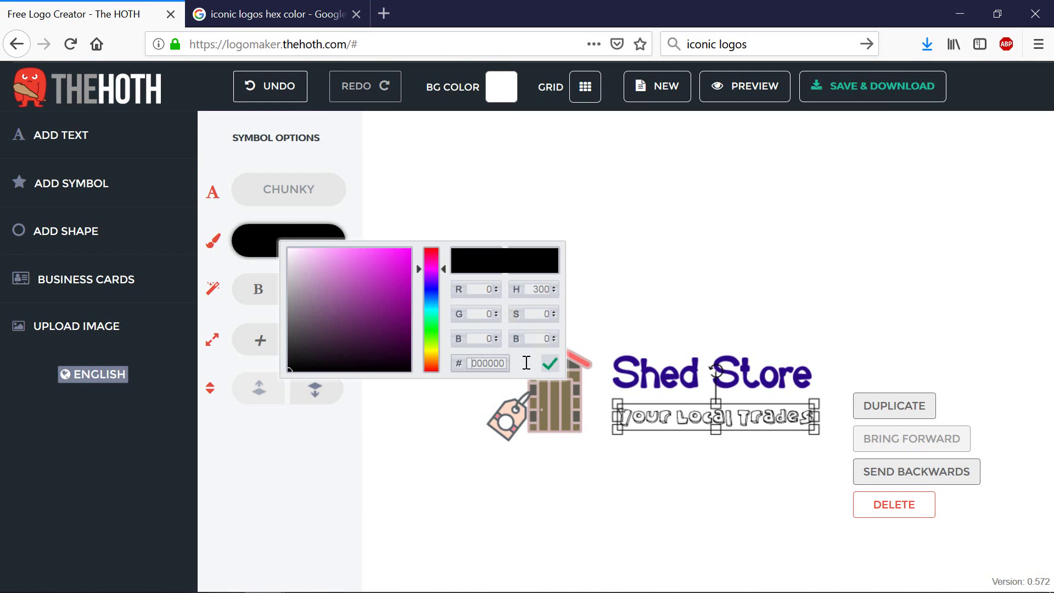
pyautogui.click(291, 13)
pyautogui.scroll(6, 268, 271)
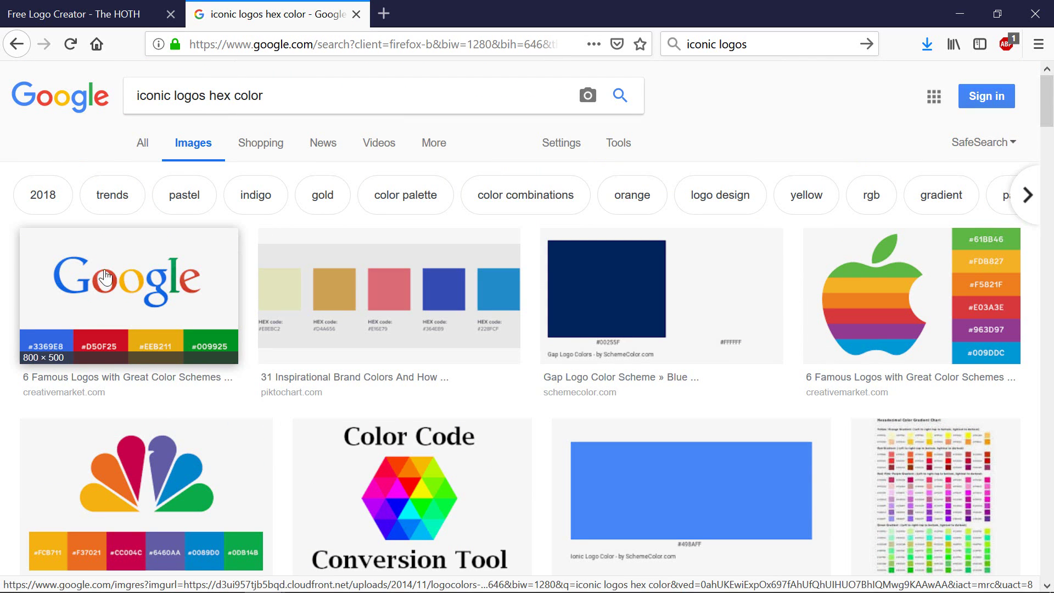
pyautogui.click(94, 15)
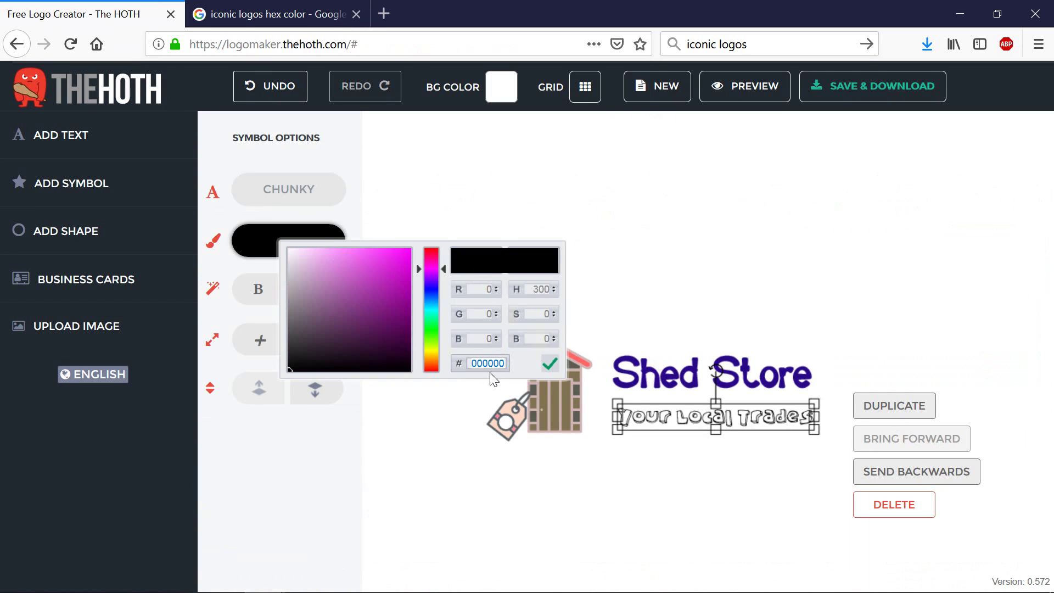
pyautogui.hotkey('ctrl', 'z')
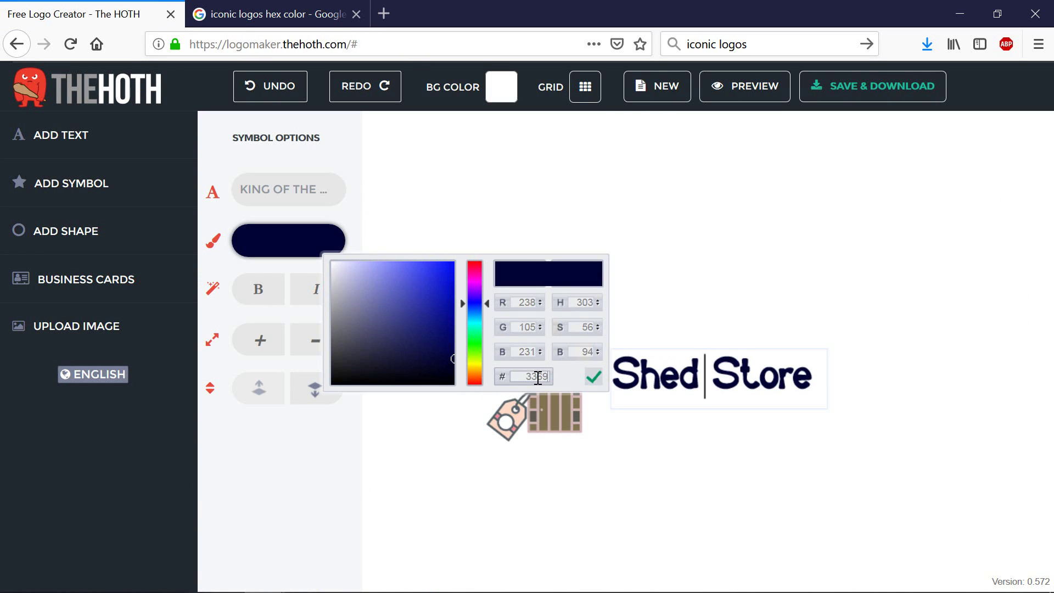
pyautogui.write('E8')
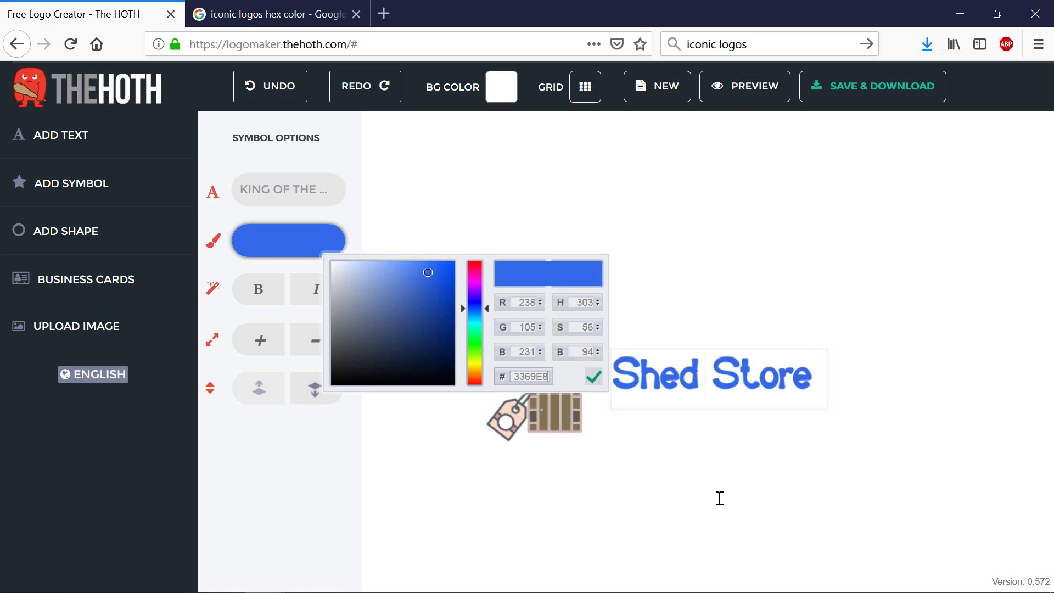
pyautogui.click(756, 486)
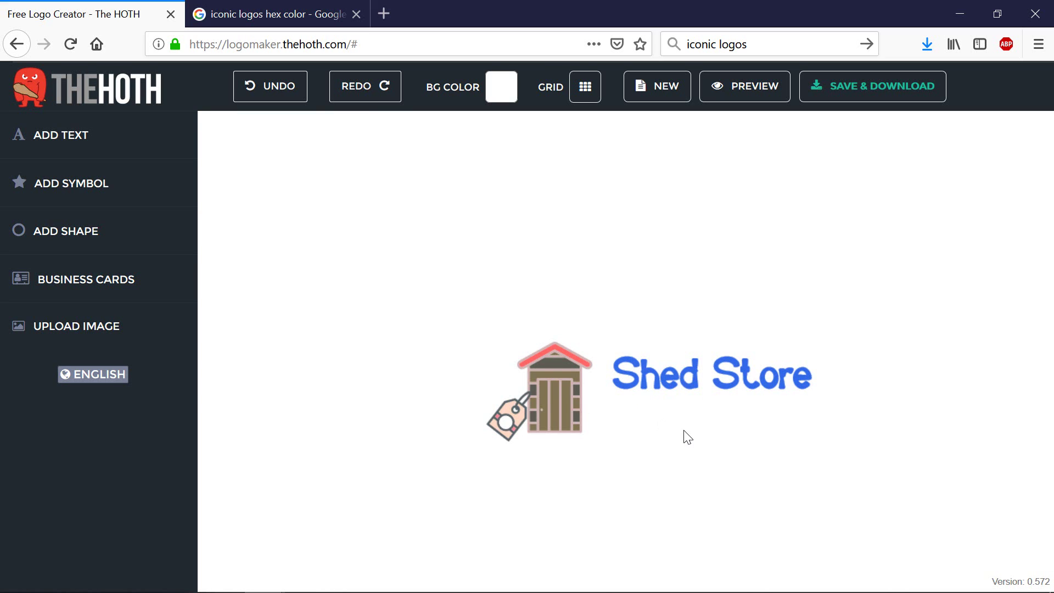
# Step: Move Shed Store back above the tagline and recheck the logo colour image results
pyautogui.click(706, 421)
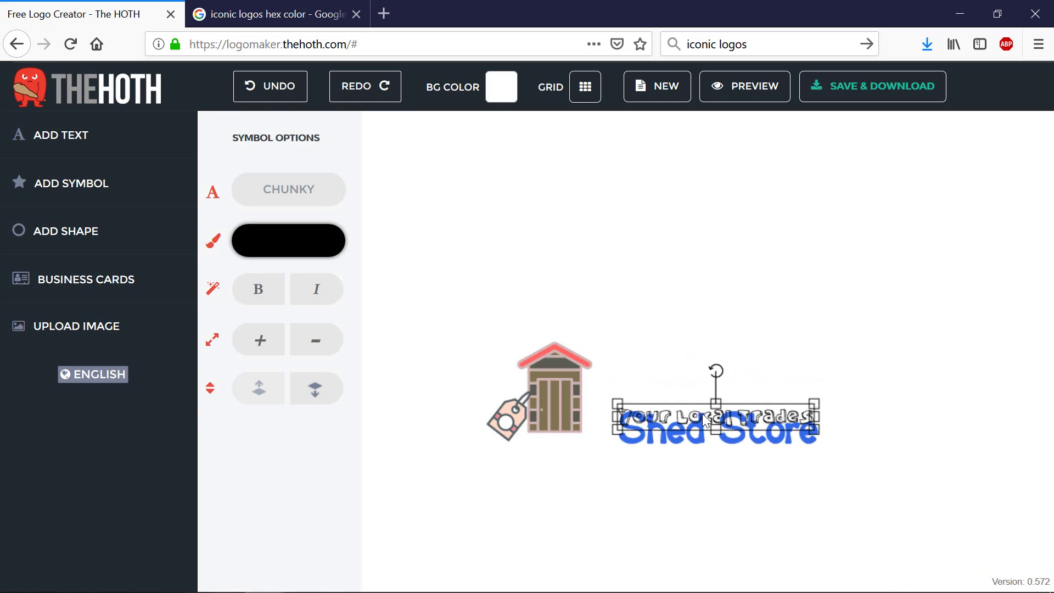
pyautogui.moveTo(732, 429); pyautogui.dragTo(707, 383)
pyautogui.hotkey('alt', 'Tab')
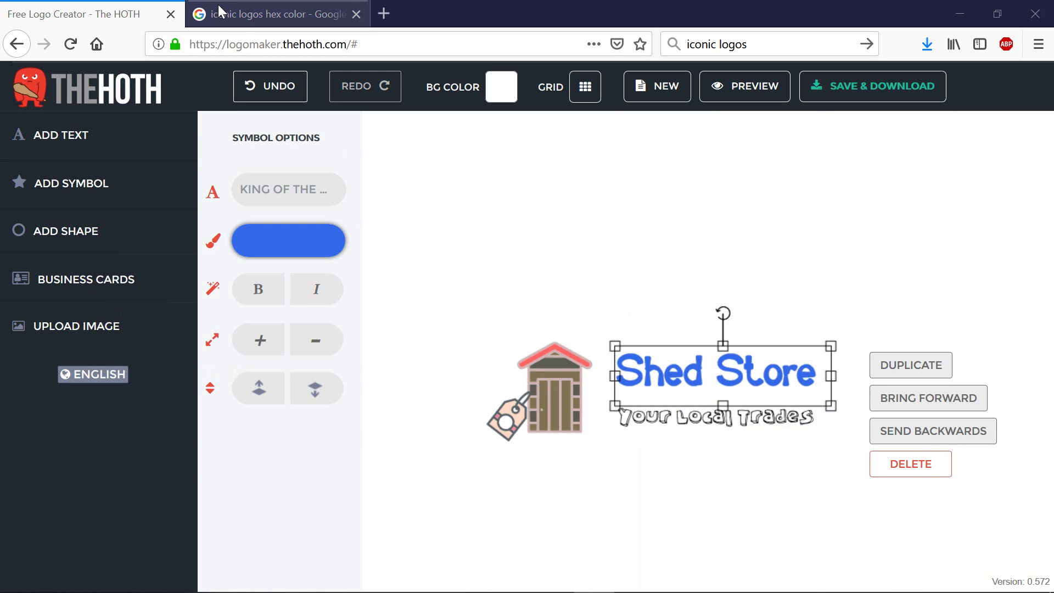
pyautogui.click(219, 14)
pyautogui.scroll(-1, 455, 412)
pyautogui.scroll(-5, 455, 412)
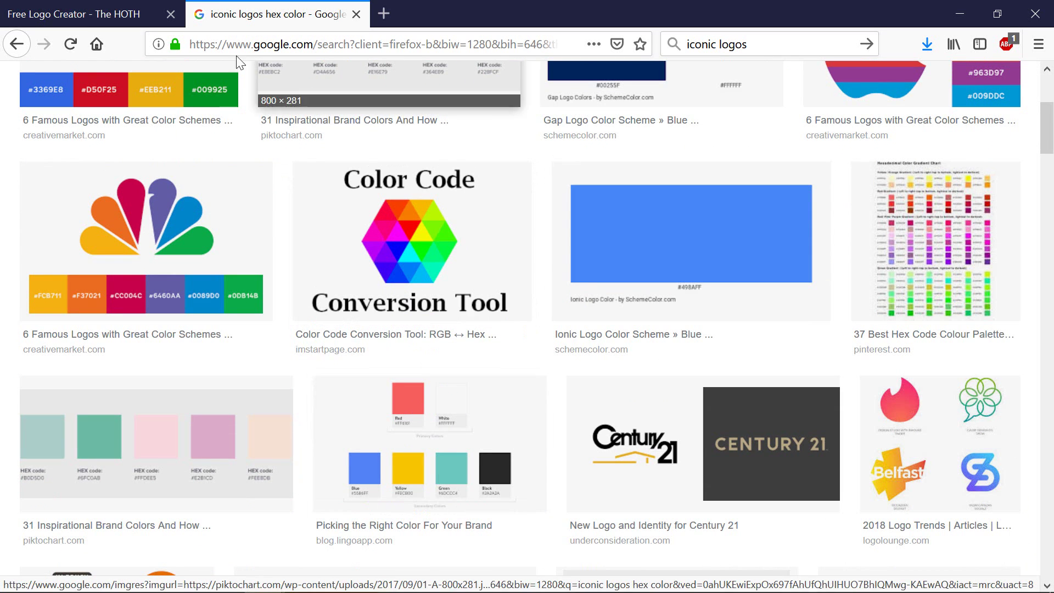
pyautogui.scroll(-9, 498, 399)
pyautogui.click(121, 17)
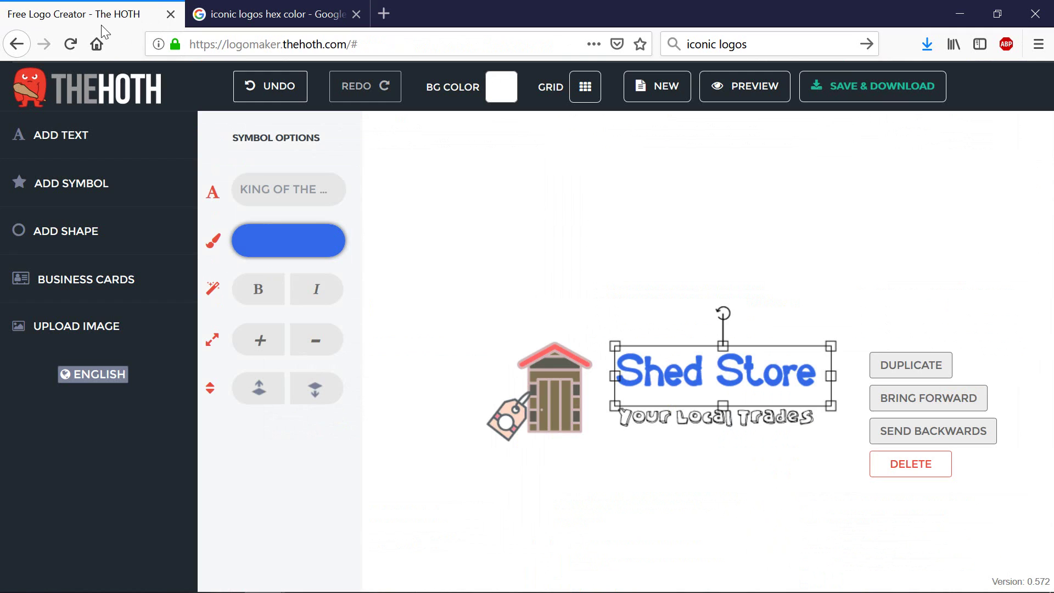
# Step: Delete the shed icon and move the price-tag icon into its place
pyautogui.doubleClick(646, 372)
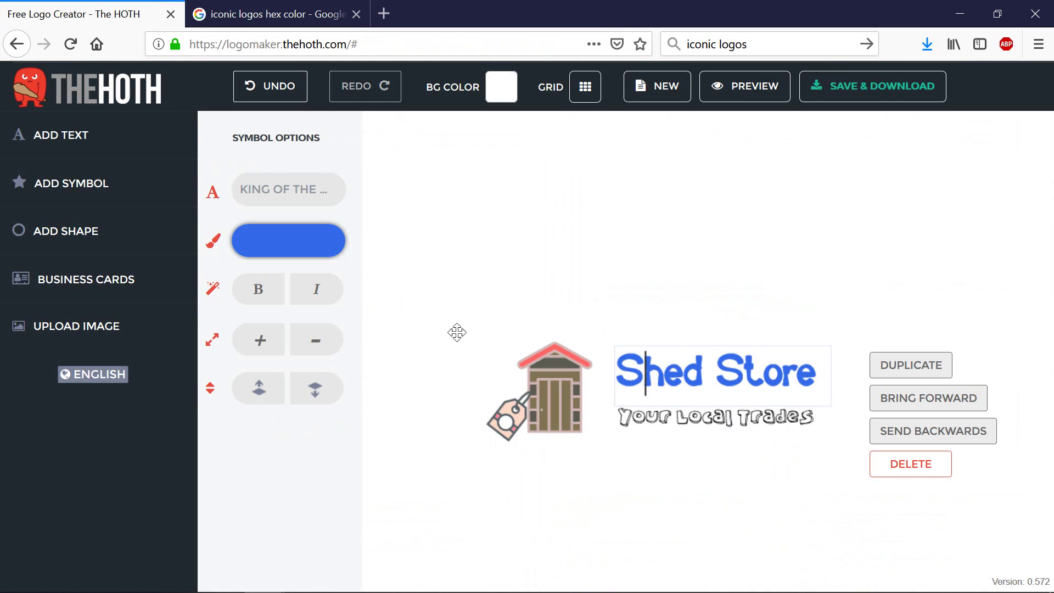
pyautogui.click(310, 253)
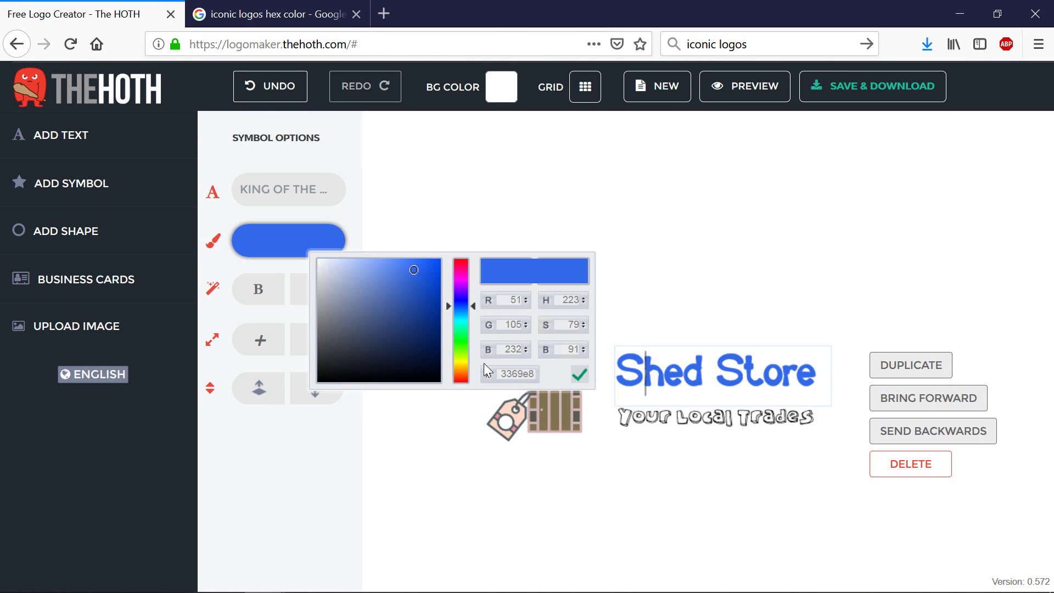
pyautogui.click(549, 410)
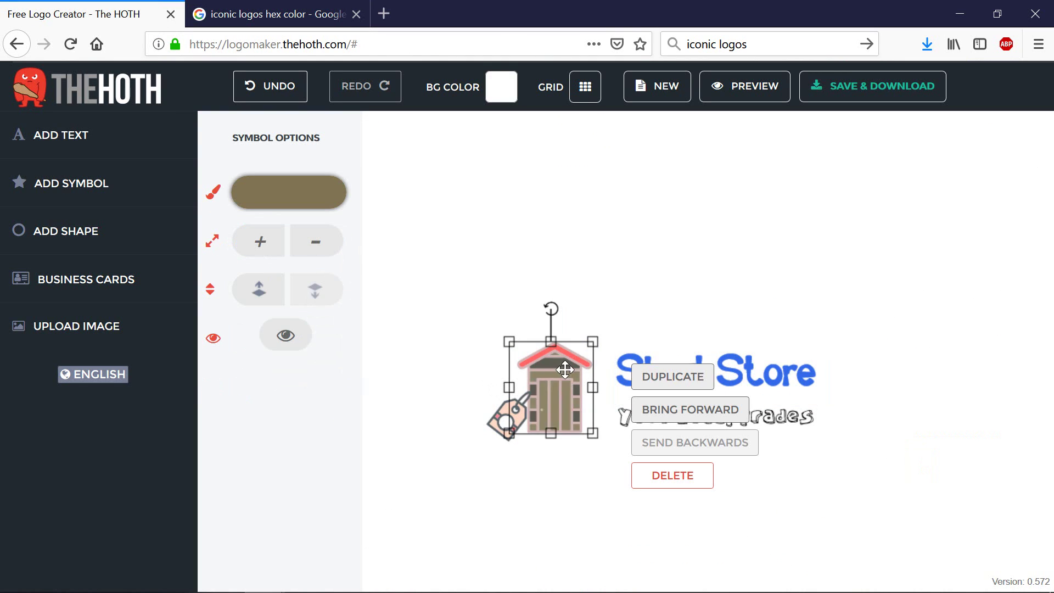
pyautogui.press('Delete')
pyautogui.moveTo(503, 408); pyautogui.dragTo(542, 383)
# Step: Rename the title to 'My Store' and colour it black
pyautogui.click(694, 361)
pyautogui.click(685, 374)
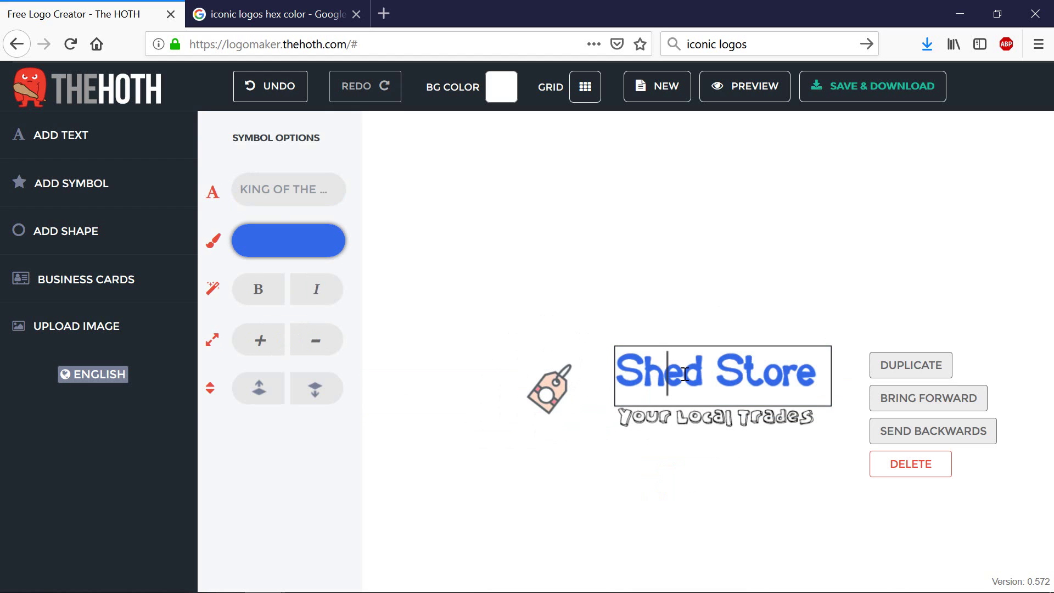
pyautogui.doubleClick(693, 374)
pyautogui.write('My')
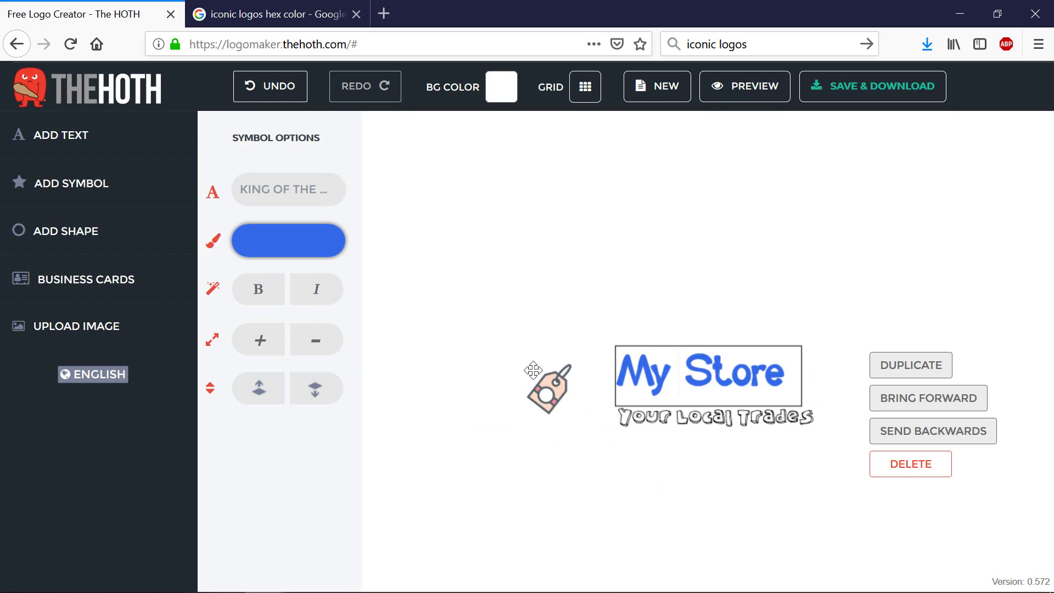
pyautogui.moveTo(641, 364); pyautogui.dragTo(778, 365)
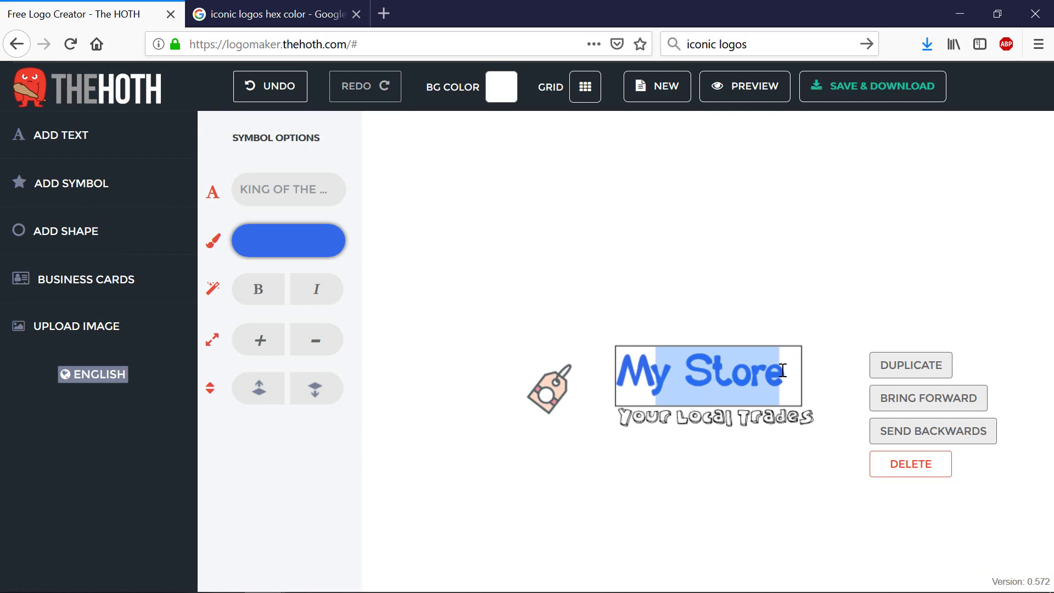
pyautogui.hotkey('ctrl', 'a')
pyautogui.click(289, 245)
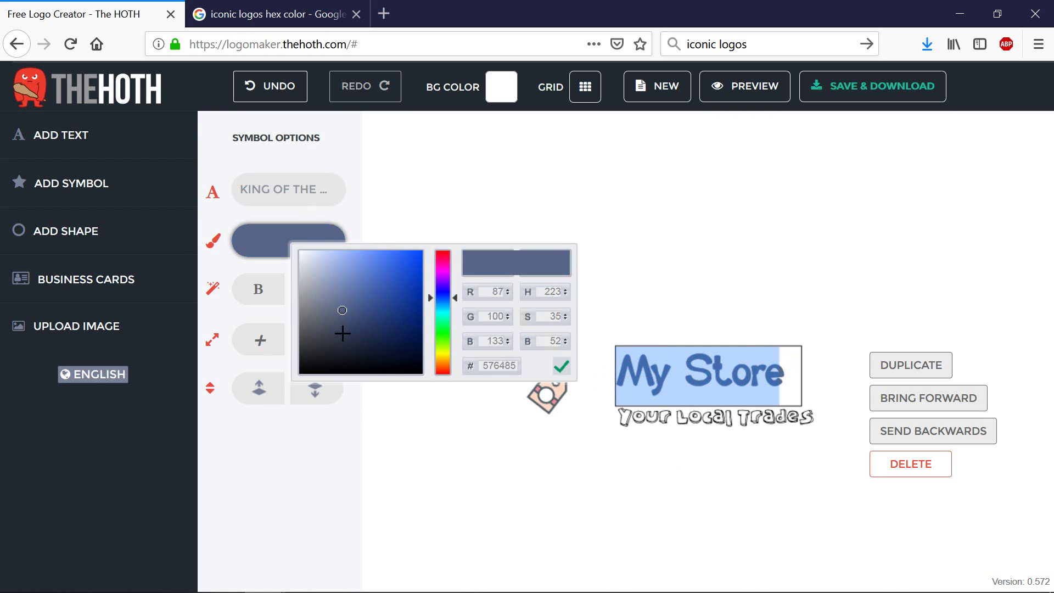
pyautogui.moveTo(341, 333); pyautogui.dragTo(277, 375)
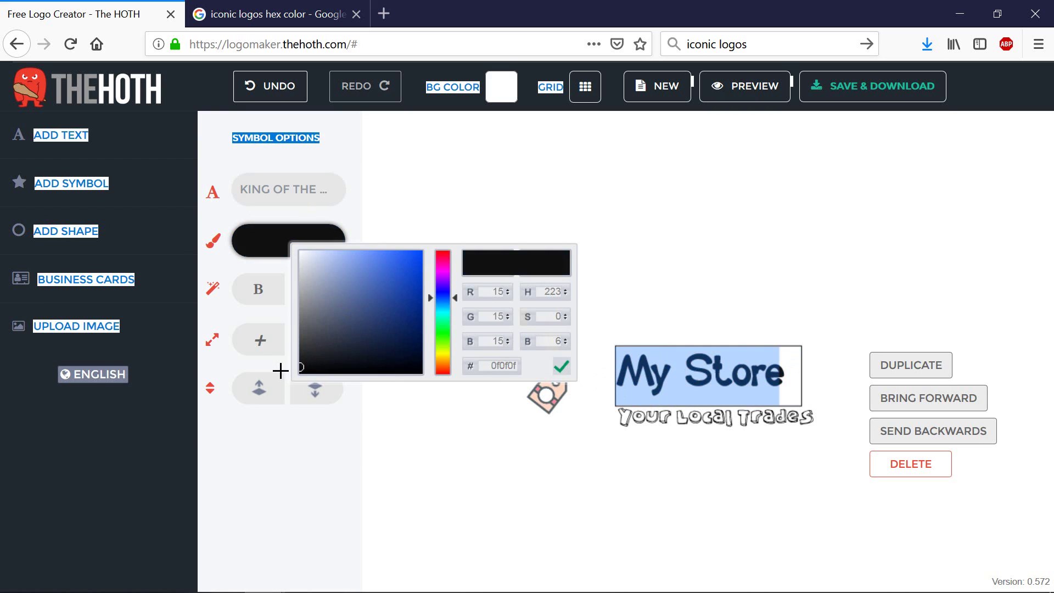
pyautogui.click(611, 541)
# Step: Enlarge the price-tag icon beside the title
pyautogui.click(572, 376)
pyautogui.moveTo(576, 363); pyautogui.dragTo(598, 346)
pyautogui.click(734, 499)
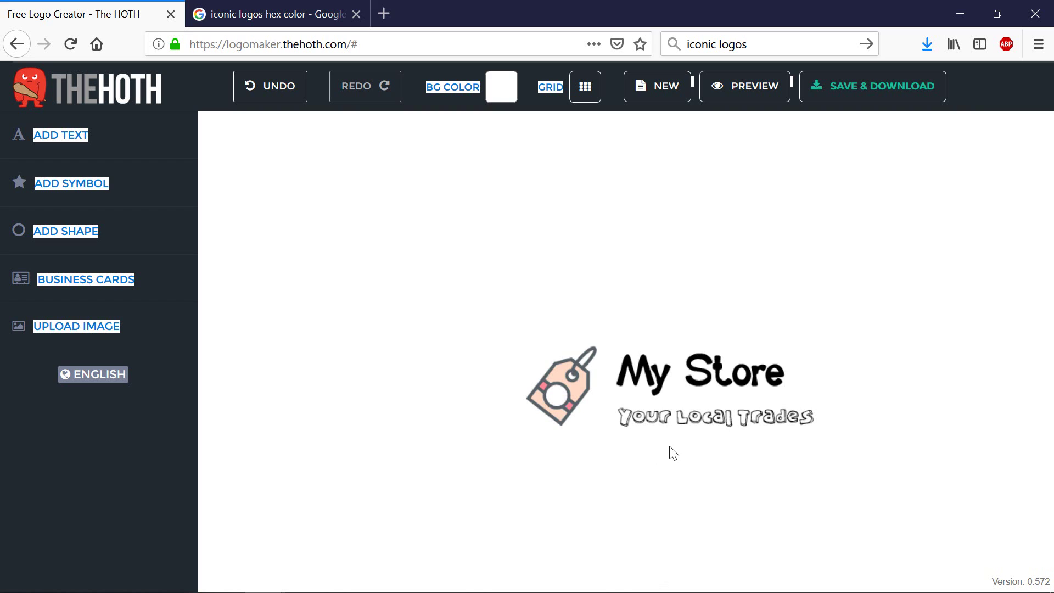
# Step: Save the logo to an email address and select the project edit link
pyautogui.click(866, 96)
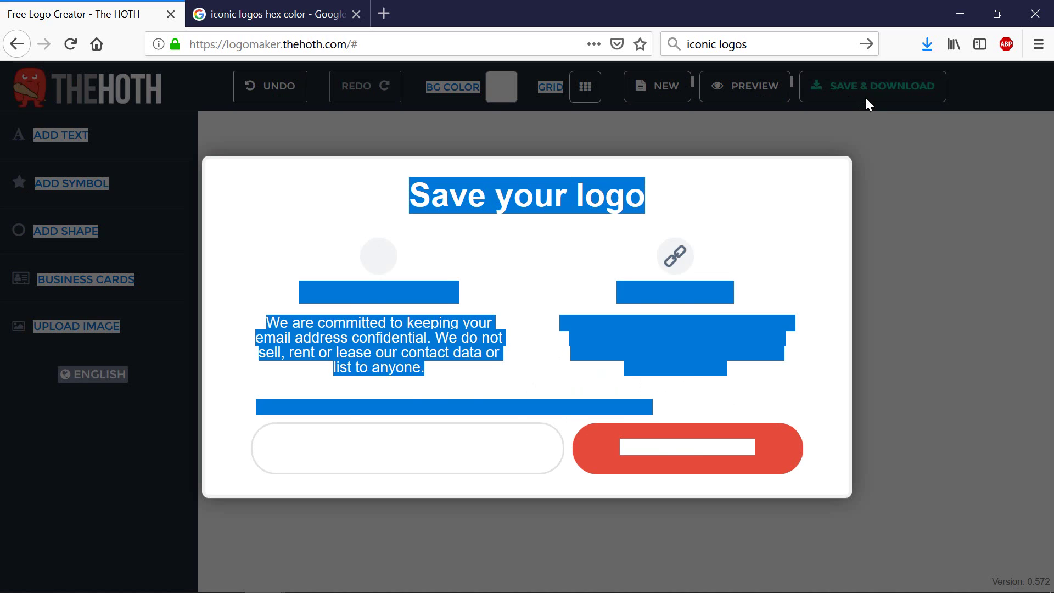
pyautogui.click(540, 399)
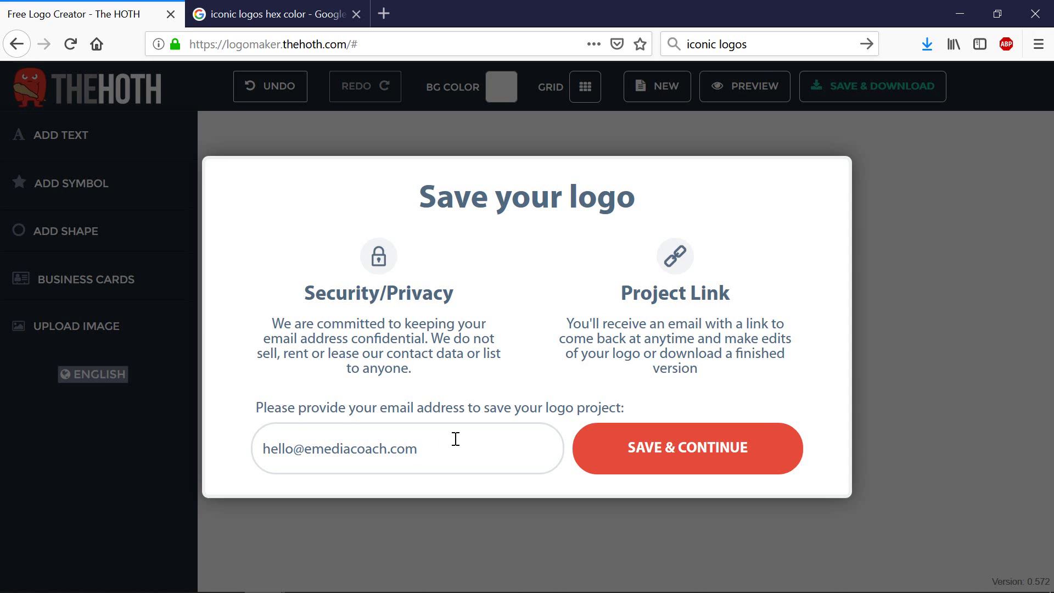
pyautogui.click(636, 450)
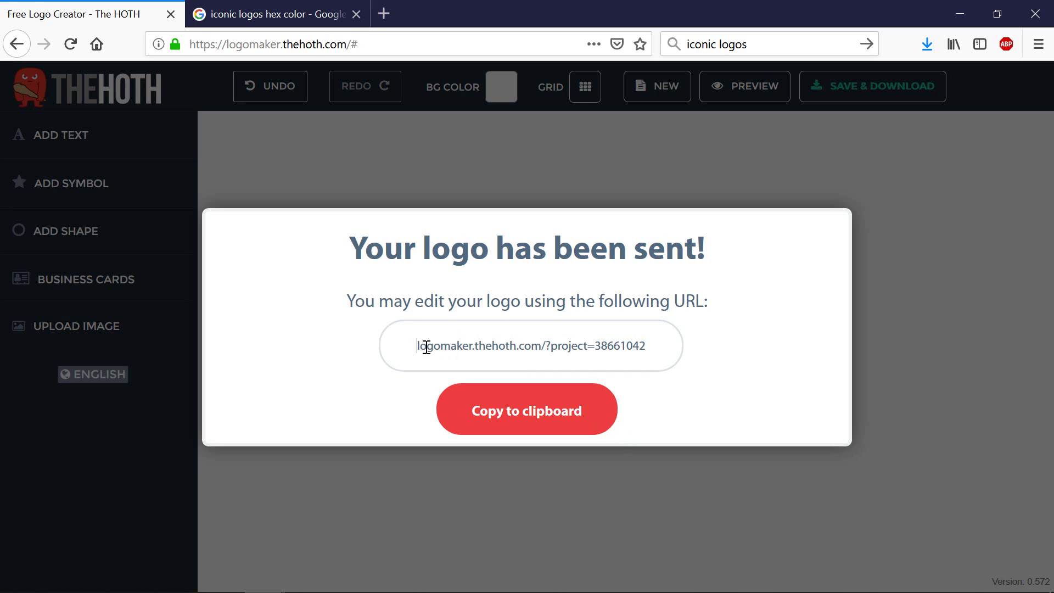
pyautogui.moveTo(427, 348); pyautogui.dragTo(648, 357)
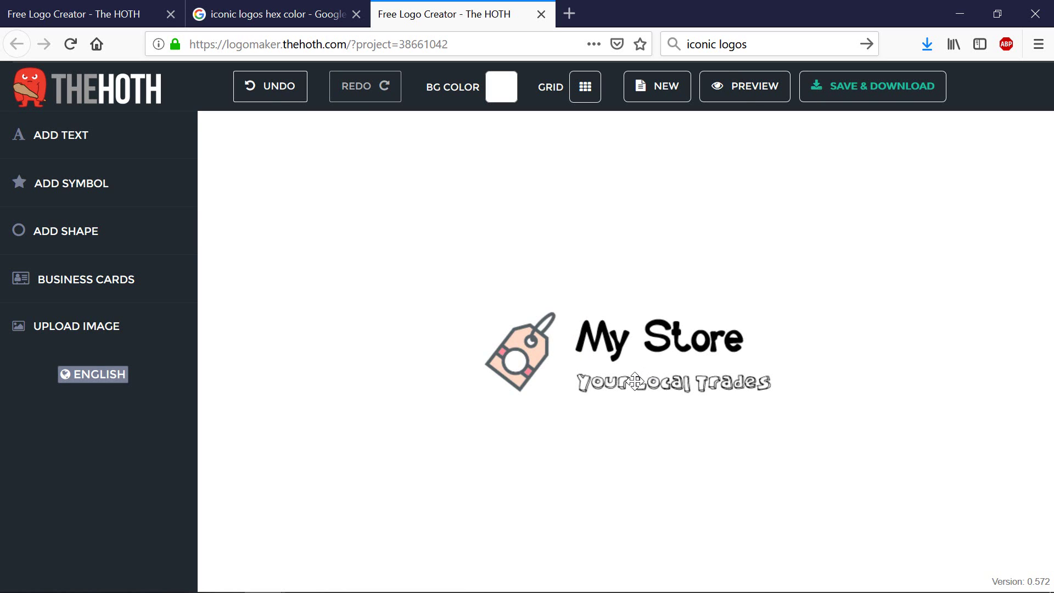
# Step: Change the Your Local Trades tagline colour to dark grey
pyautogui.click(652, 371)
pyautogui.click(308, 235)
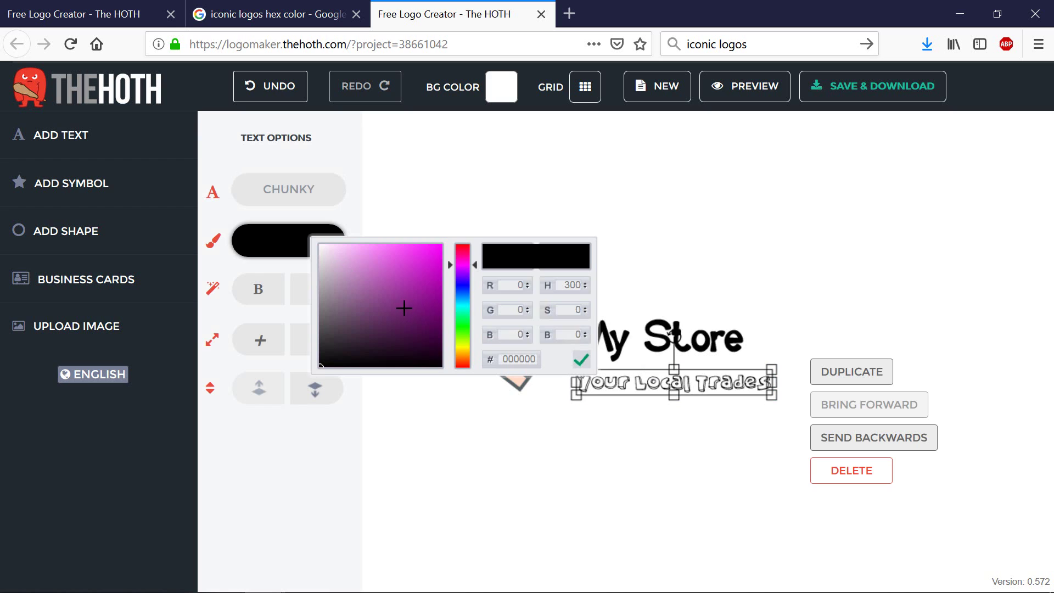
pyautogui.moveTo(404, 308)
pyautogui.mouseDown()
pyautogui.moveTo(405, 268)
pyautogui.moveTo(259, 317)
pyautogui.moveTo(244, 338)
pyautogui.mouseUp()
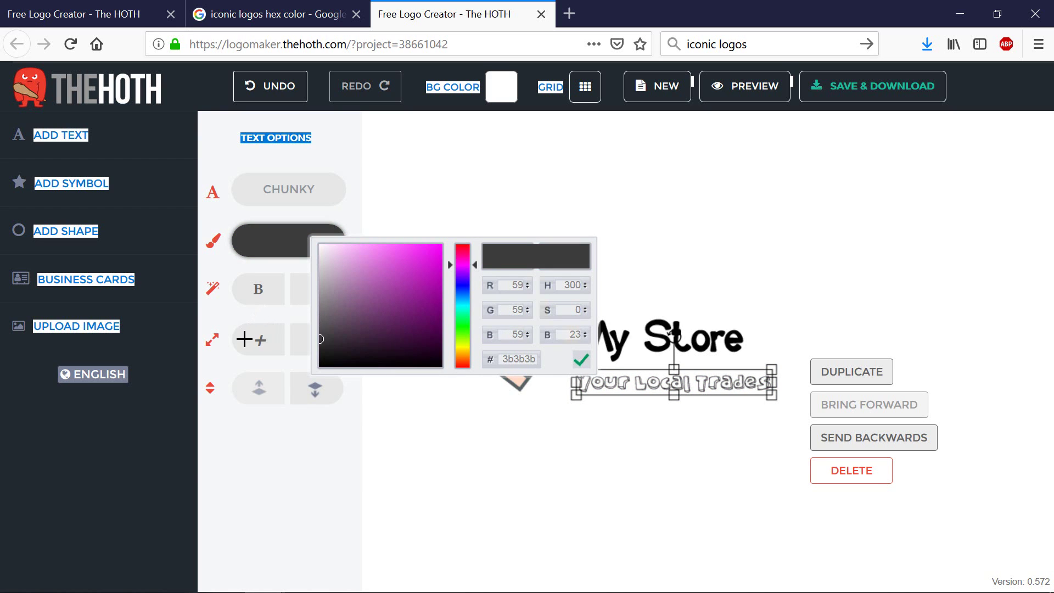
pyautogui.click(652, 529)
# Step: Start saving the logo again and enter the recipient email address
pyautogui.click(863, 92)
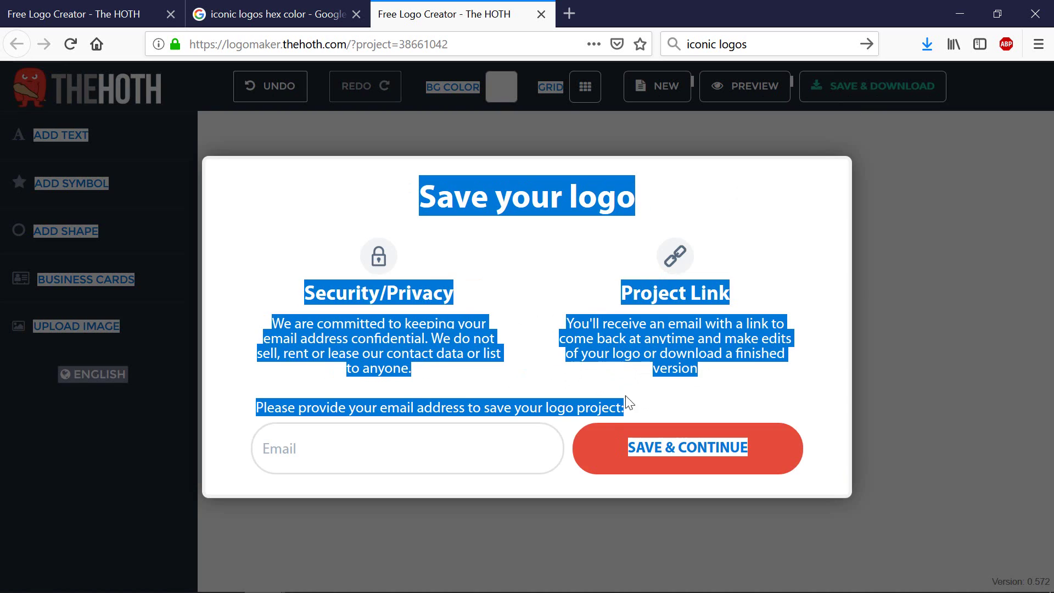
pyautogui.click(438, 457)
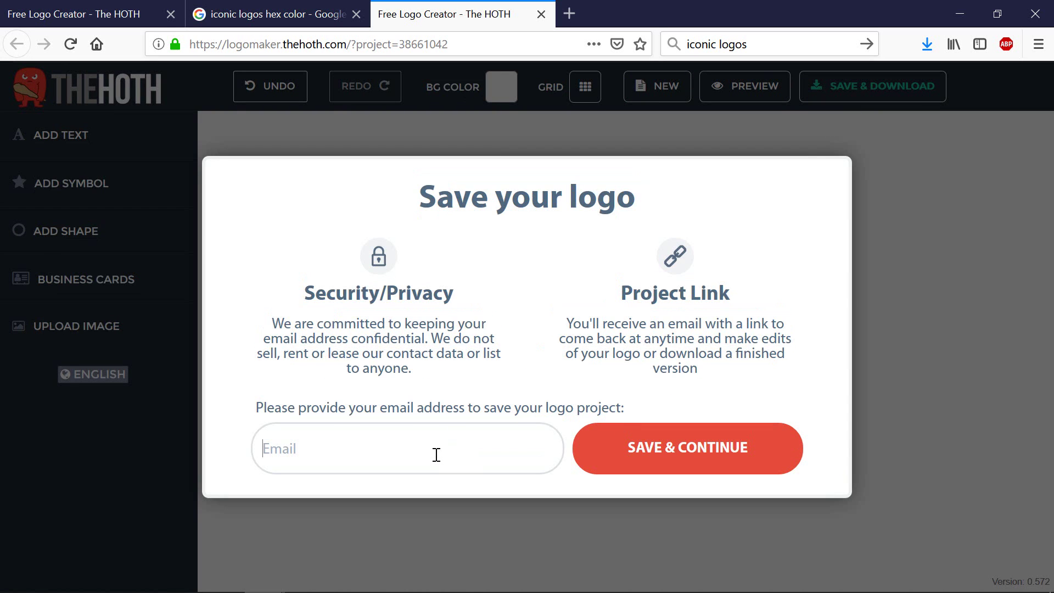
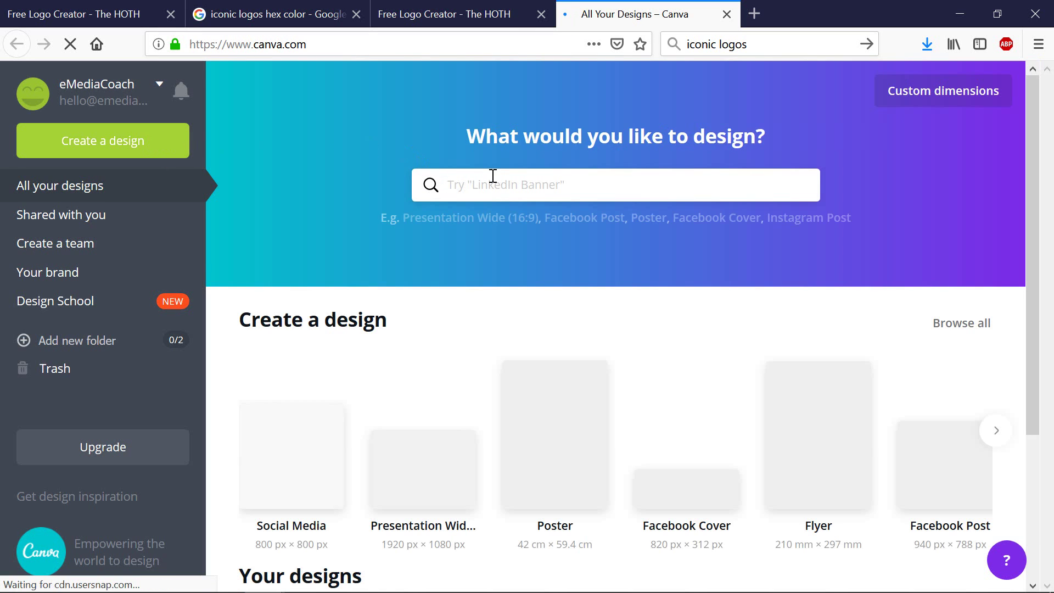
# Step: Create a Canva logo design and search its templates for 'restaurant'
pyautogui.click(491, 174)
pyautogui.write('logo')
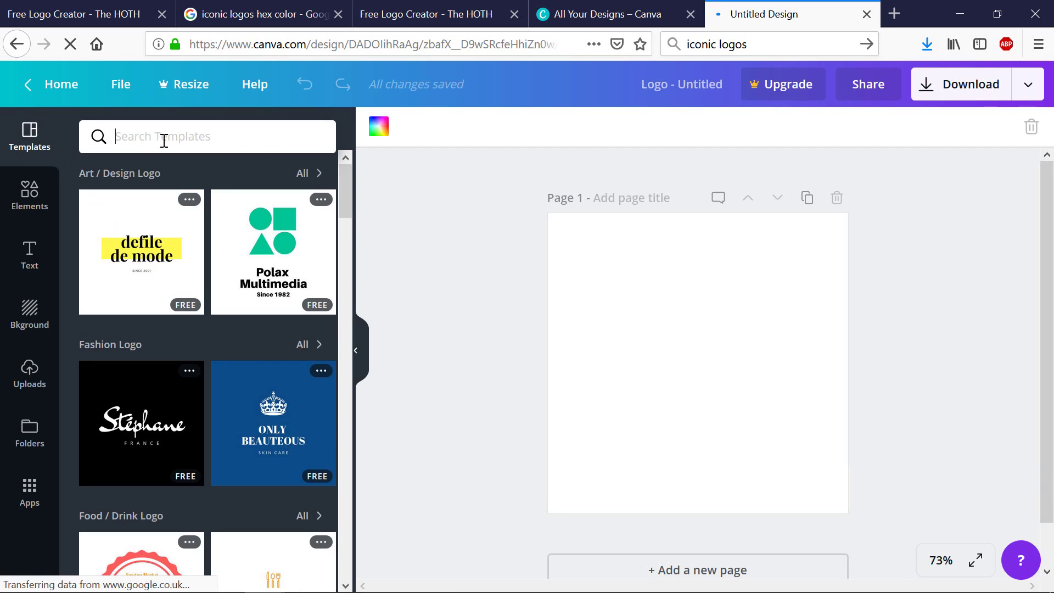
pyautogui.write('restaurant')
pyautogui.press('Return')
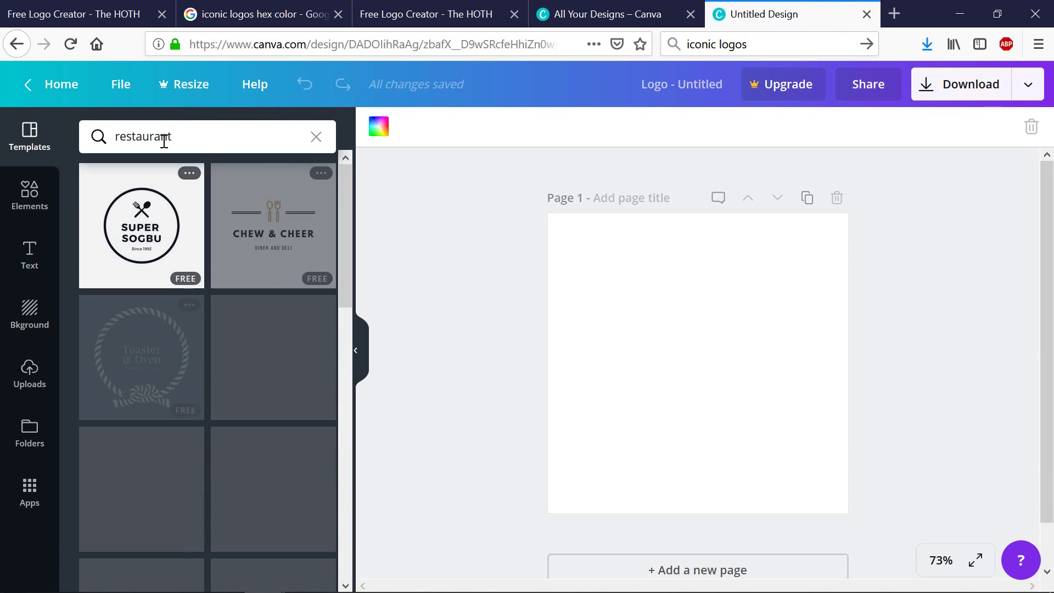
# Step: Apply the Sizzle Smoke template, retitle it 'RESTAURANT', and nudge the logo up
pyautogui.click(260, 354)
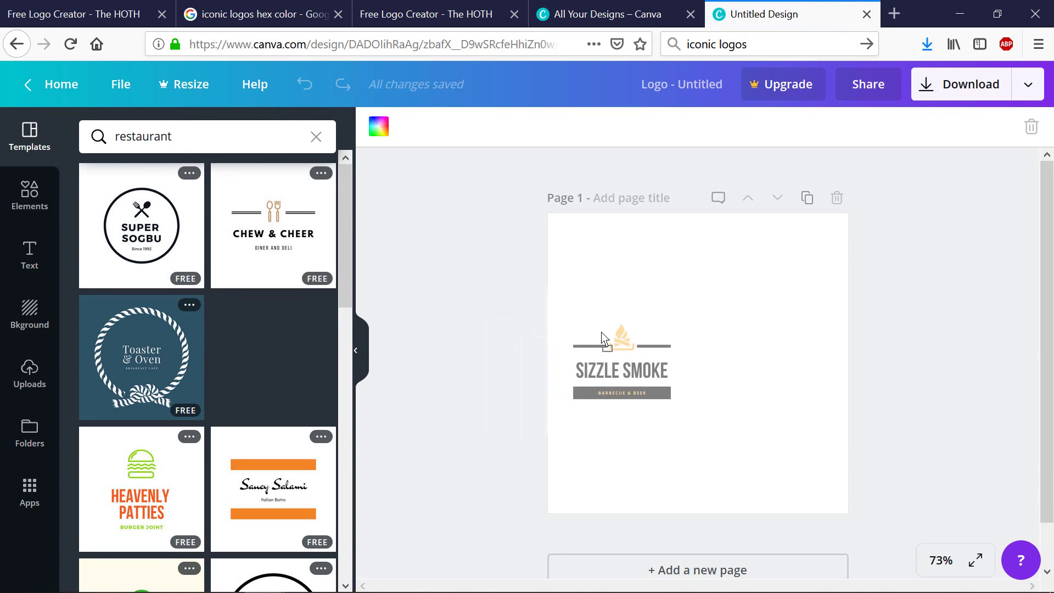
pyautogui.click(662, 390)
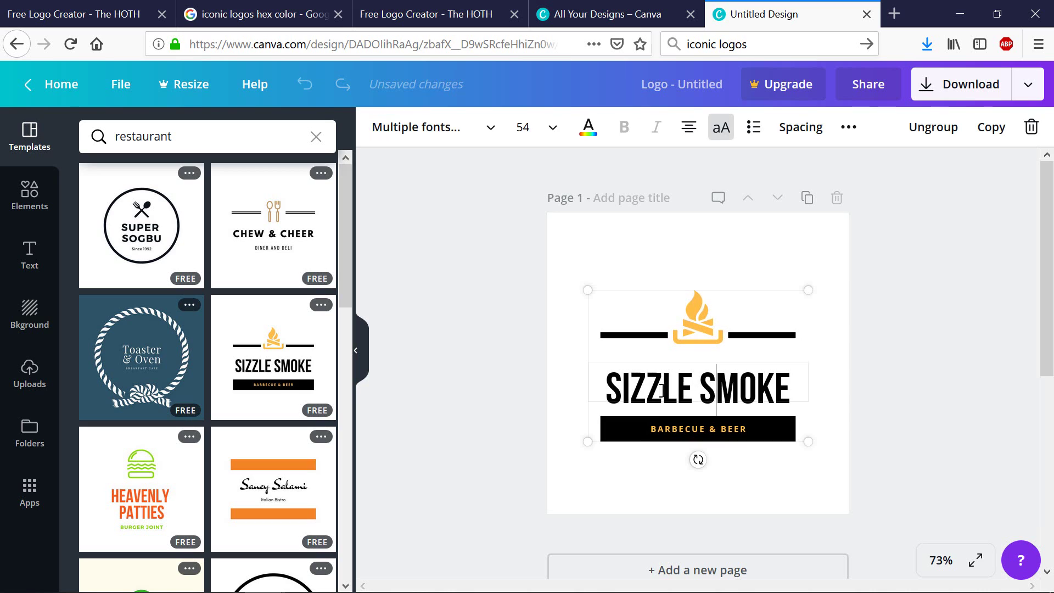
pyautogui.click(670, 387)
pyautogui.click(767, 382)
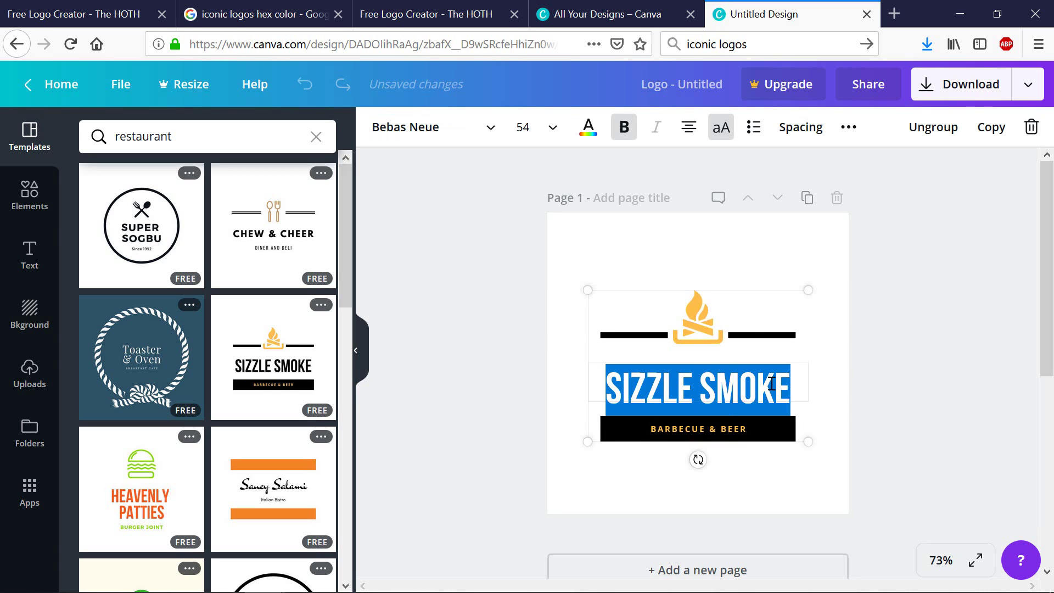
pyautogui.write('RESTAURANT')
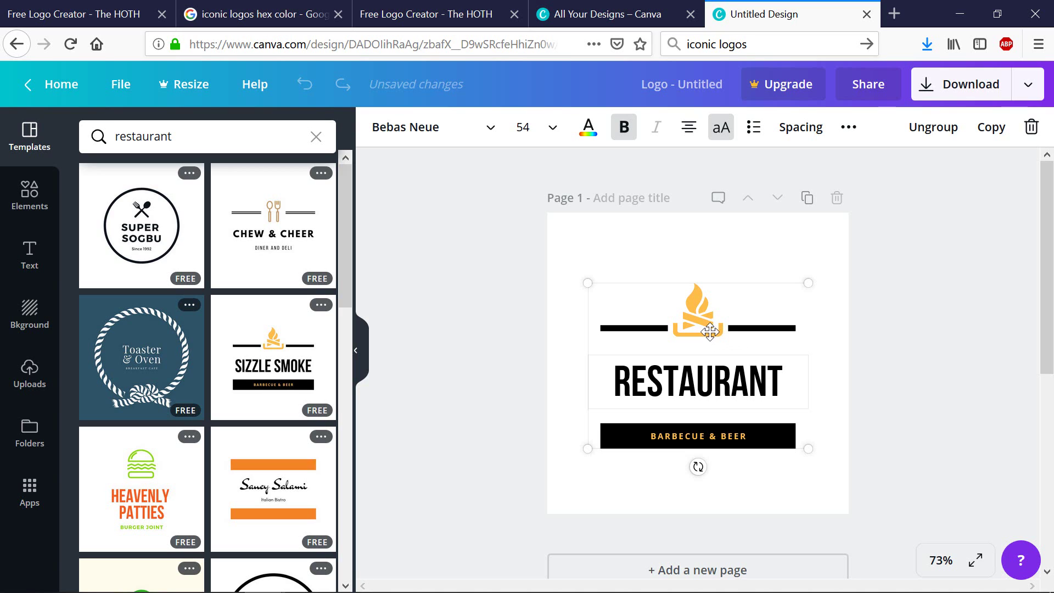
pyautogui.moveTo(710, 332); pyautogui.dragTo(710, 329)
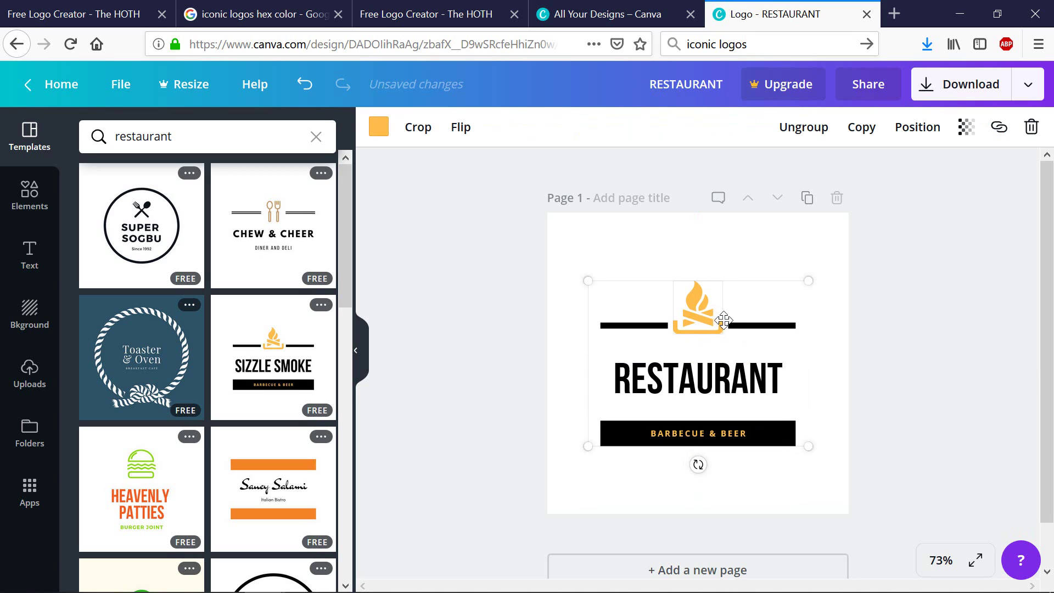
# Step: Review the PNG download options, decline the transparent-background upgrade, and return to HOTH
pyautogui.click(1027, 85)
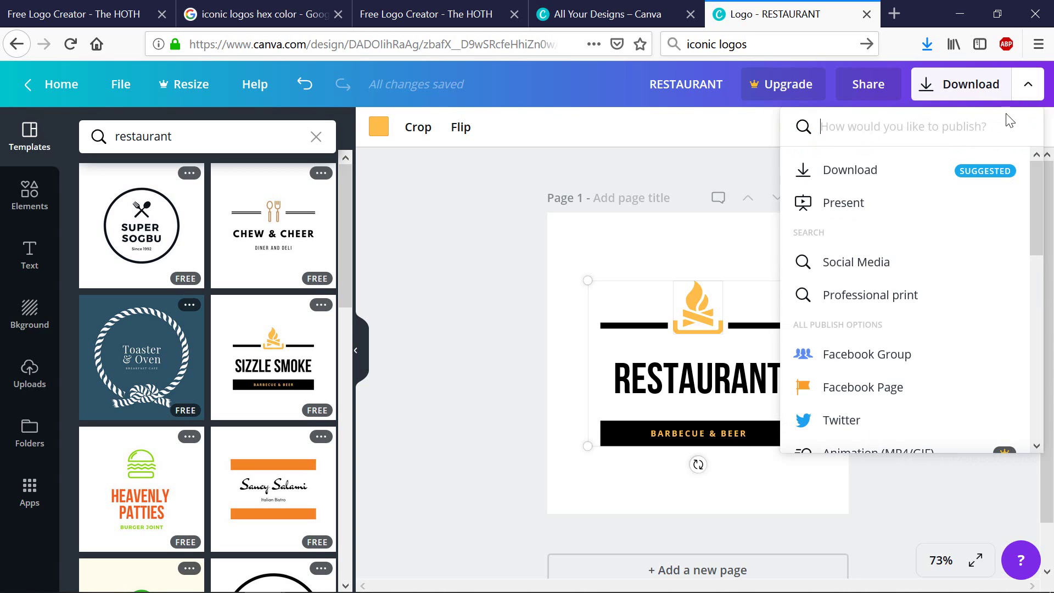
pyautogui.click(900, 169)
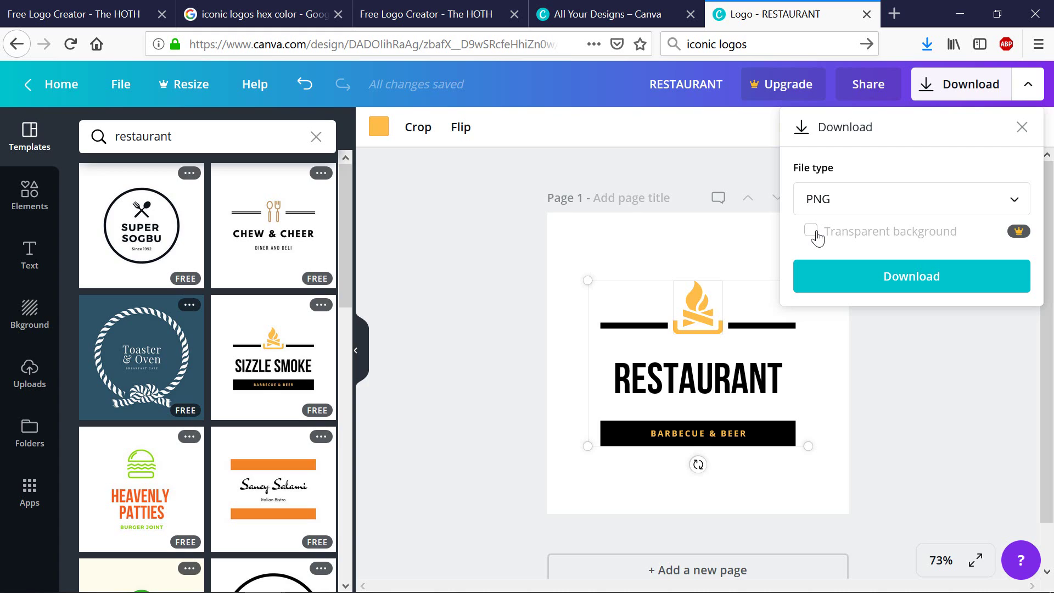
pyautogui.click(813, 233)
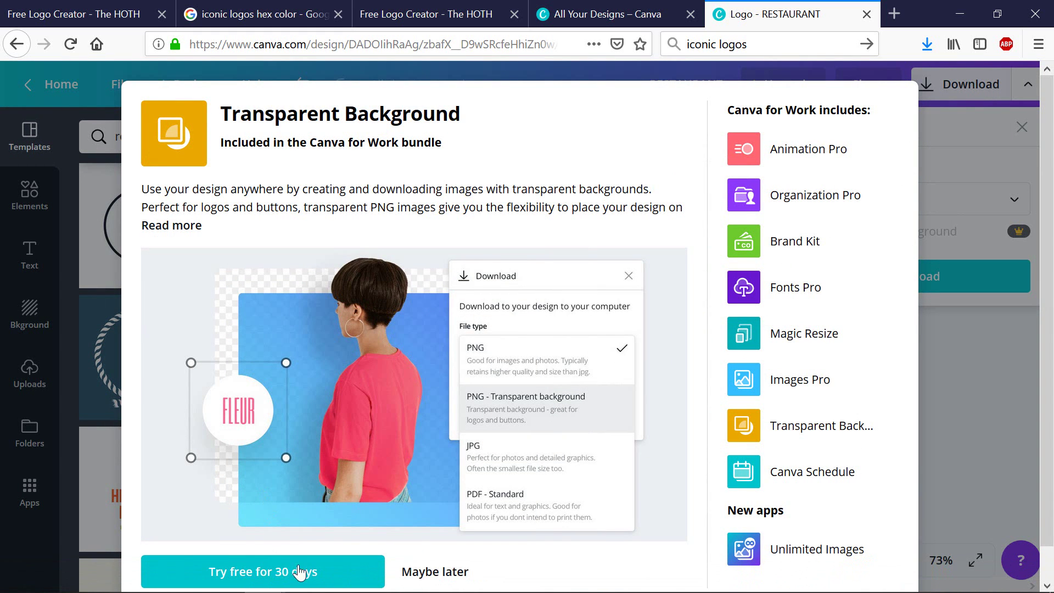
pyautogui.click(991, 435)
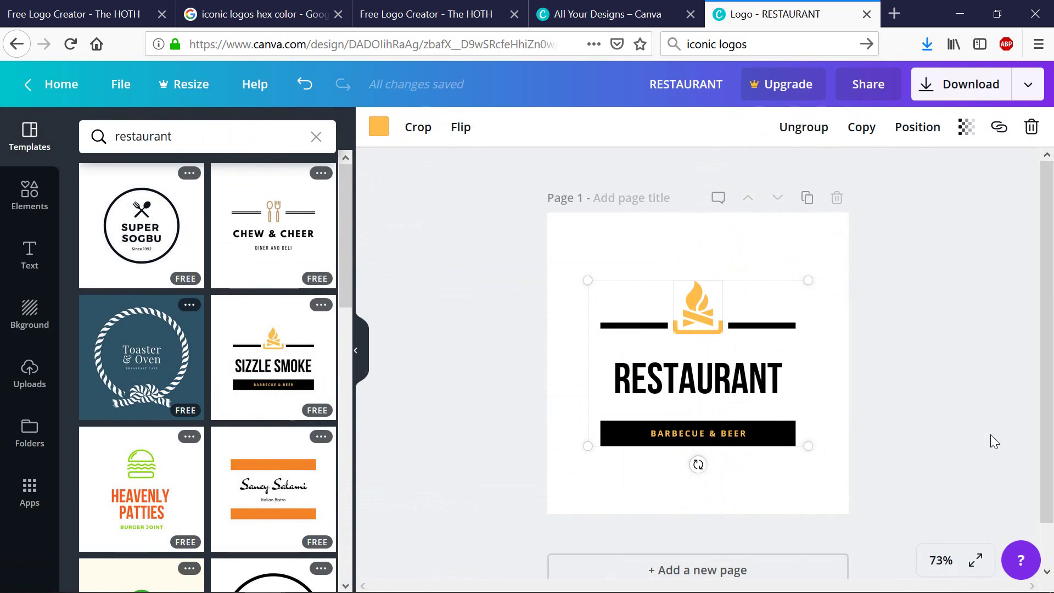
pyautogui.click(471, 16)
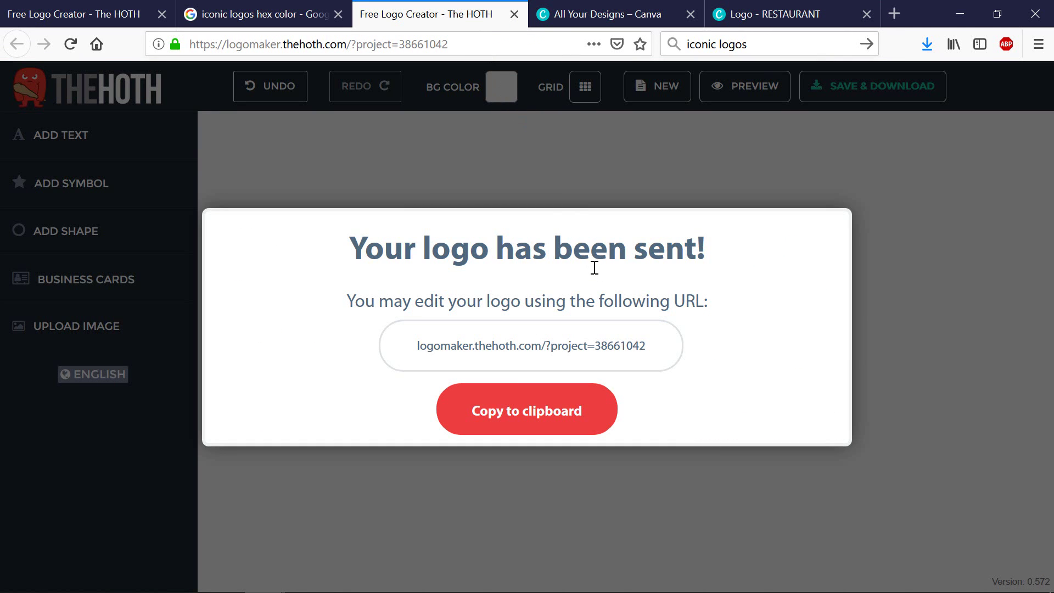
# Step: Close the 'Your logo has been sent!' confirmation to reveal the My Store logo
pyautogui.click(963, 328)
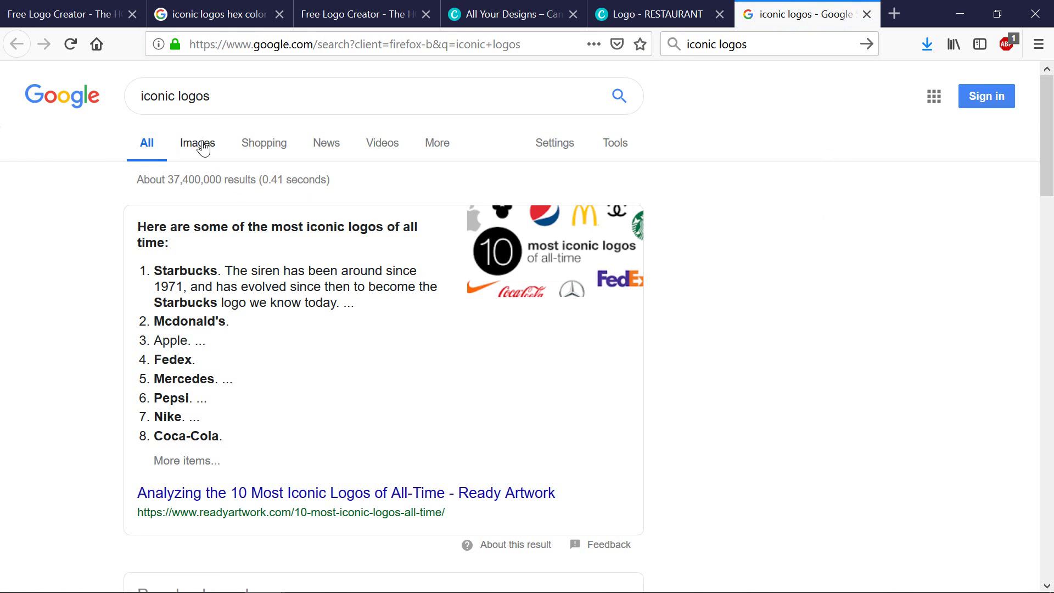
# Step: Scroll through the Google Images results for 'iconic logos', then return to the logo maker
pyautogui.click(198, 144)
pyautogui.scroll(-5, 818, 271)
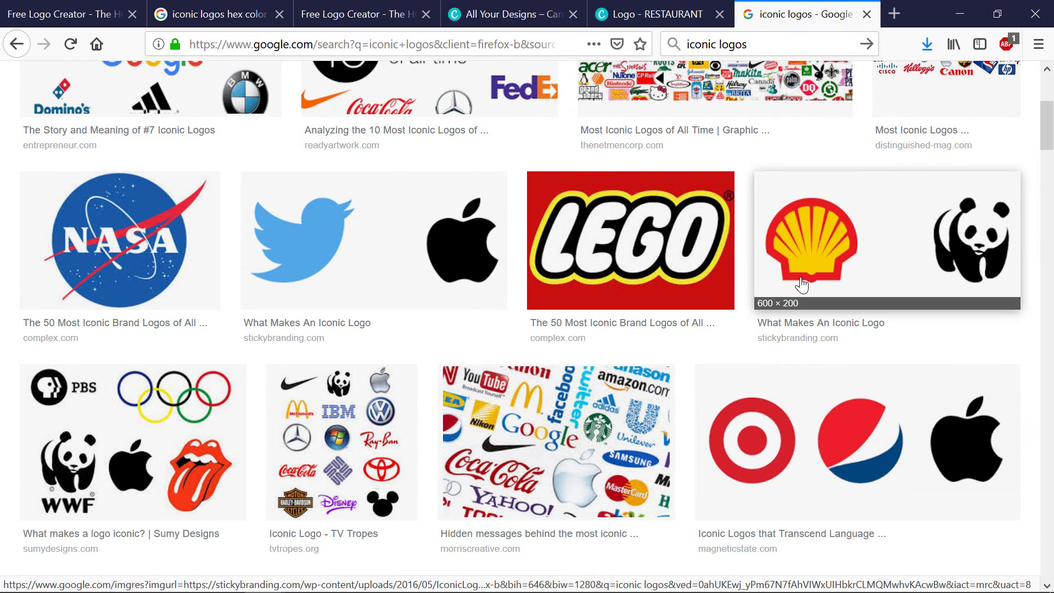
pyautogui.scroll(-5, 801, 283)
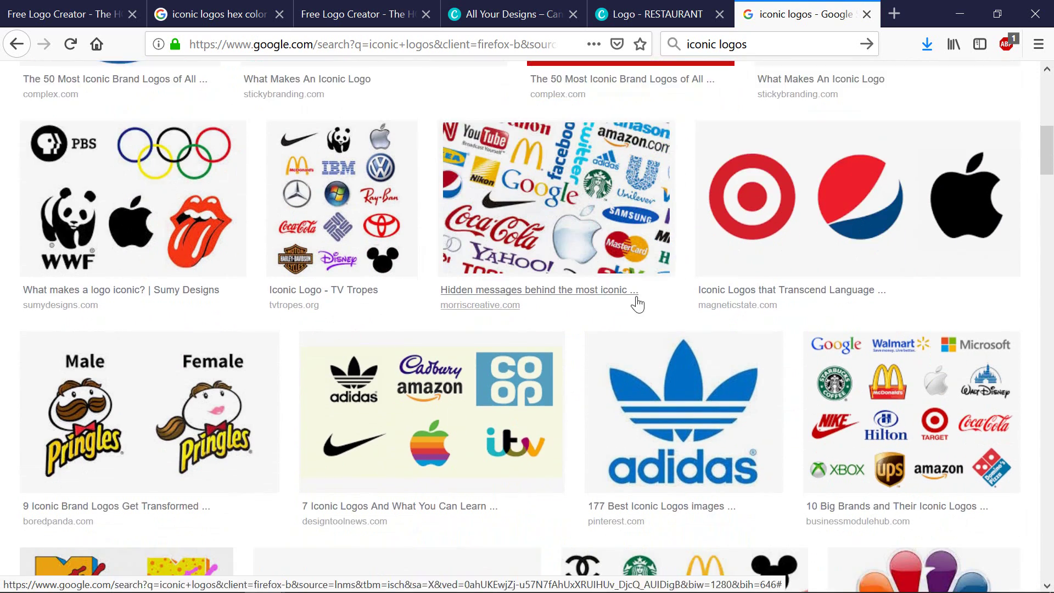
pyautogui.scroll(-4, 636, 304)
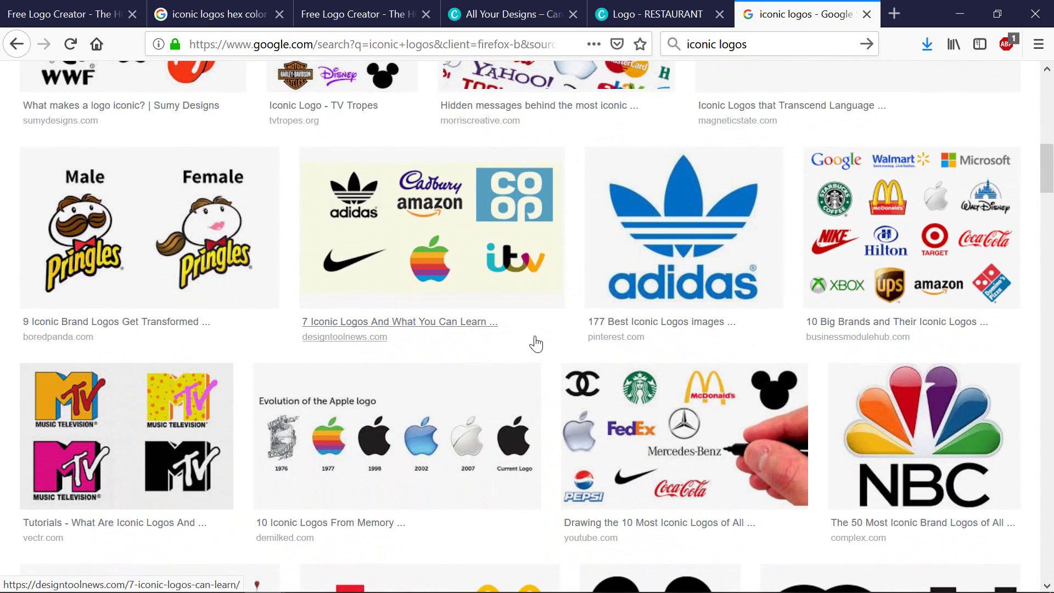
pyautogui.scroll(-5, 536, 343)
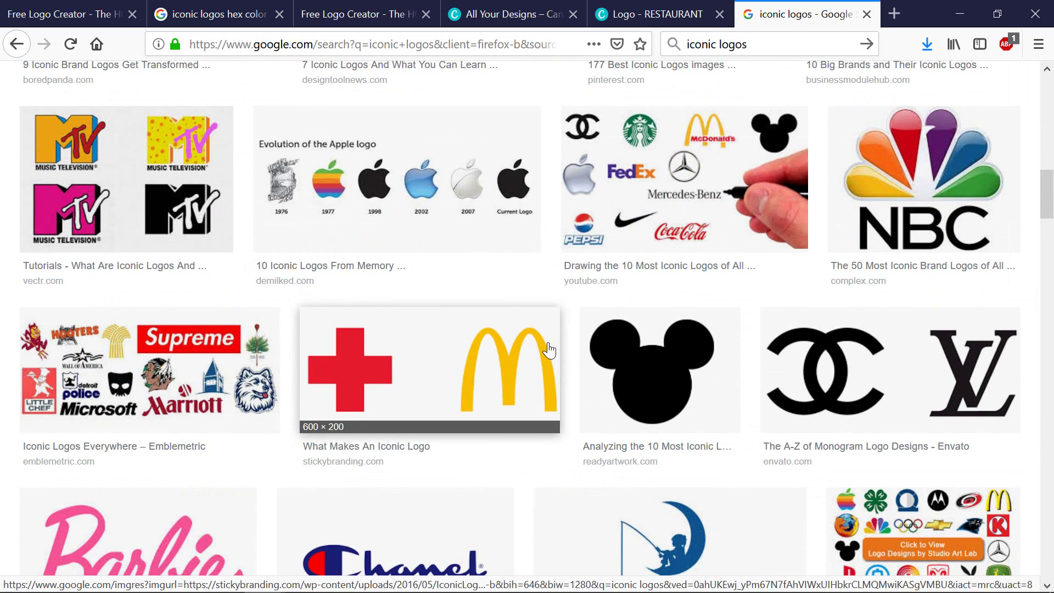
pyautogui.scroll(-11, 550, 346)
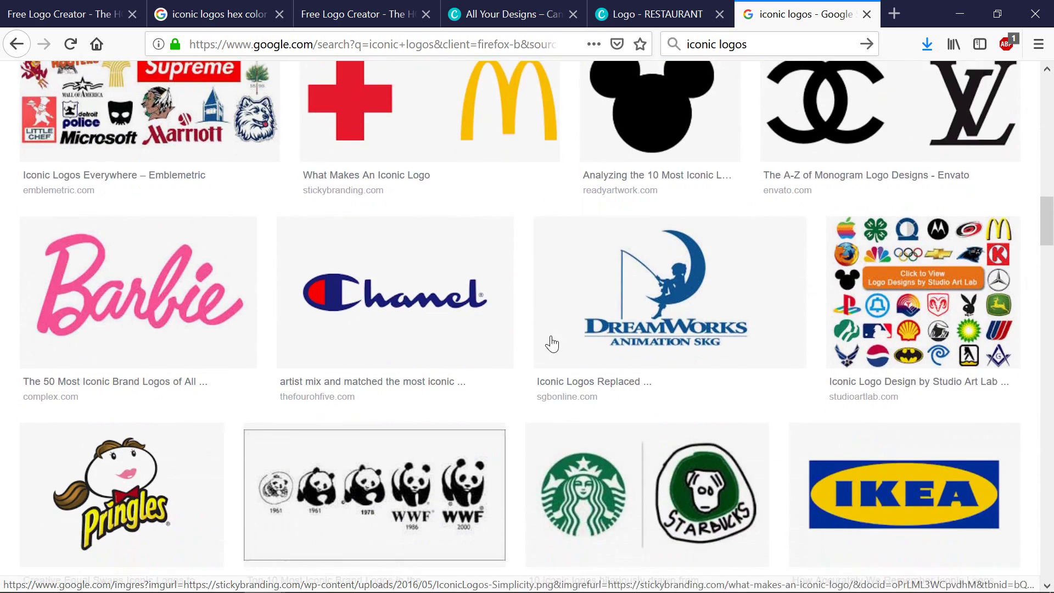
pyautogui.scroll(-3, 552, 344)
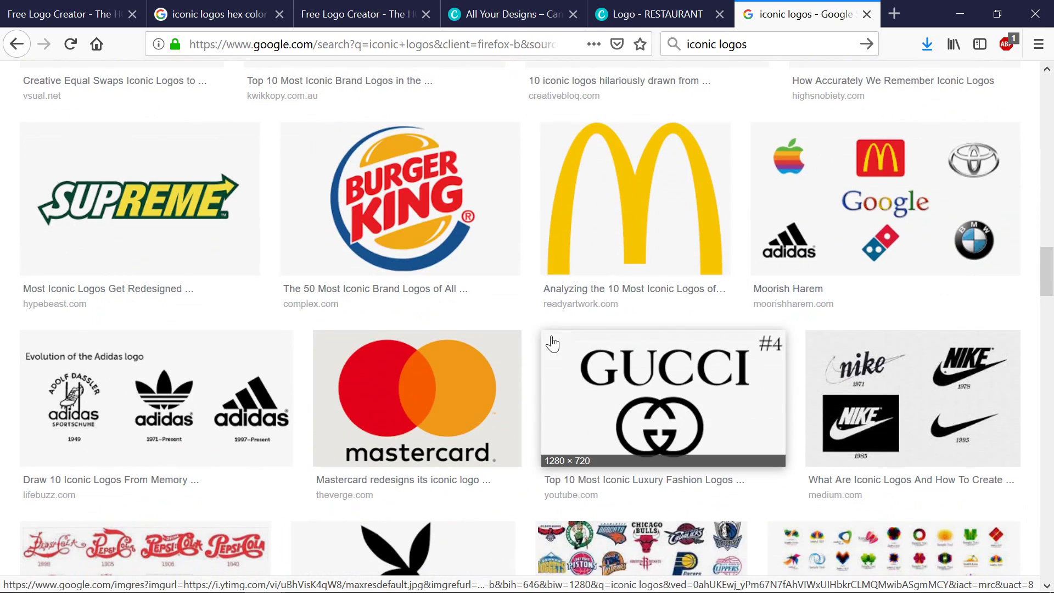
pyautogui.scroll(-6, 552, 345)
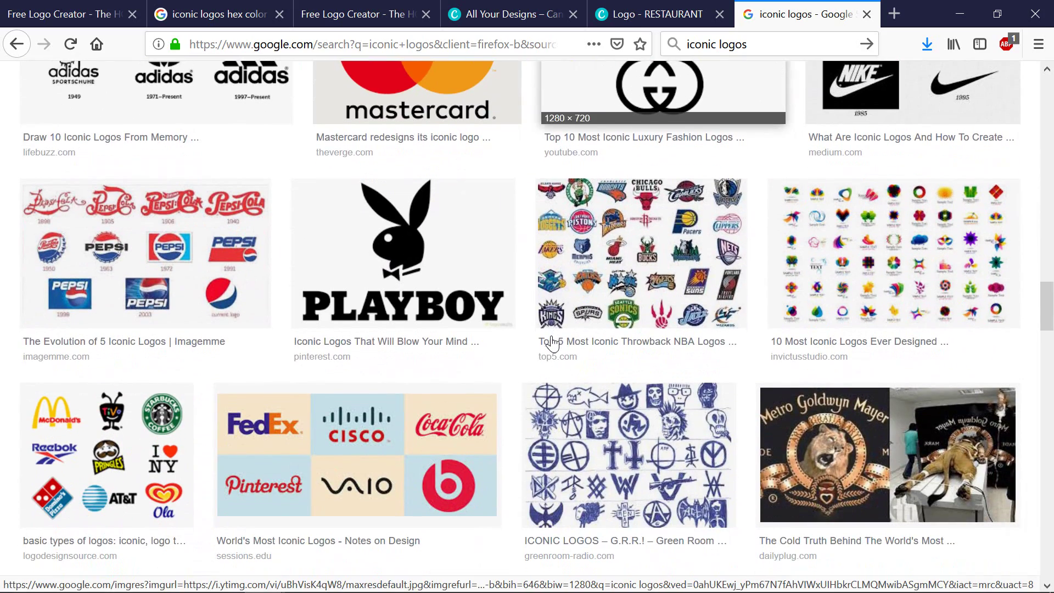
pyautogui.scroll(12, 528, 331)
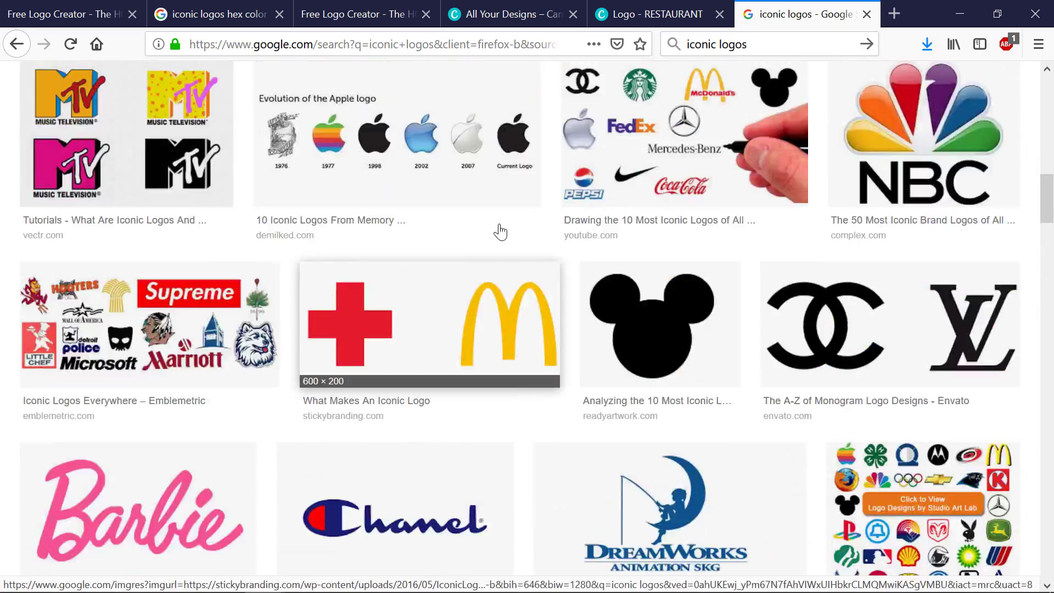
pyautogui.click(342, 12)
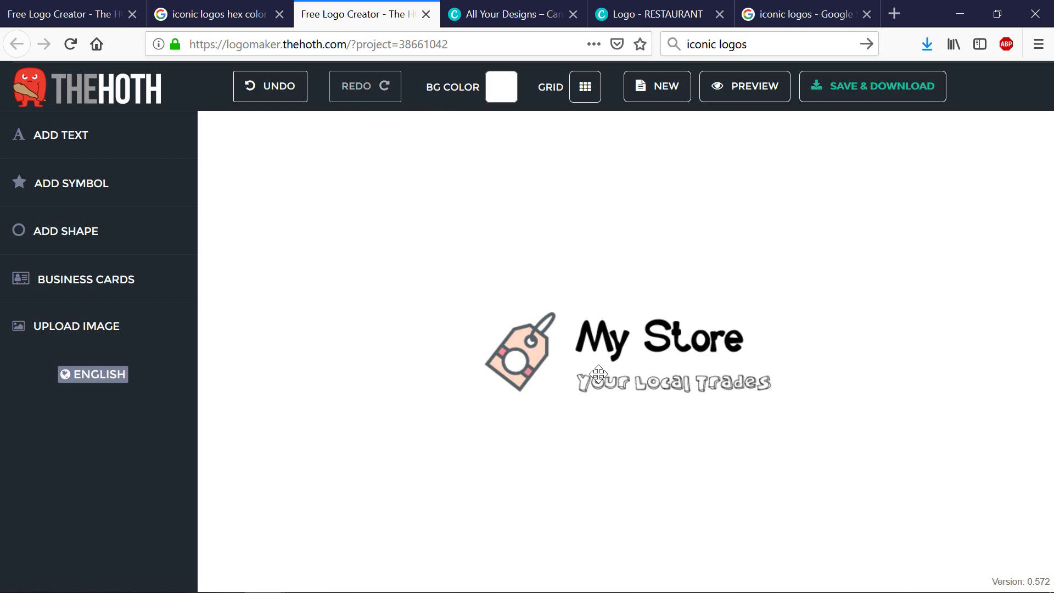